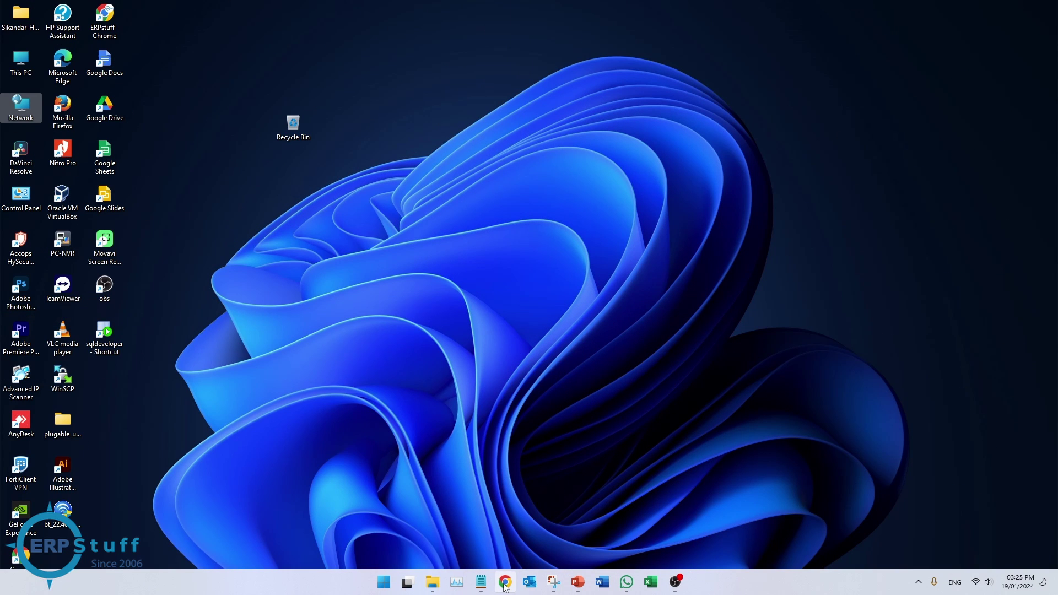
Load remotedesktop.google.com in Chrome to reach the Remote Access page
left_click(505, 582)
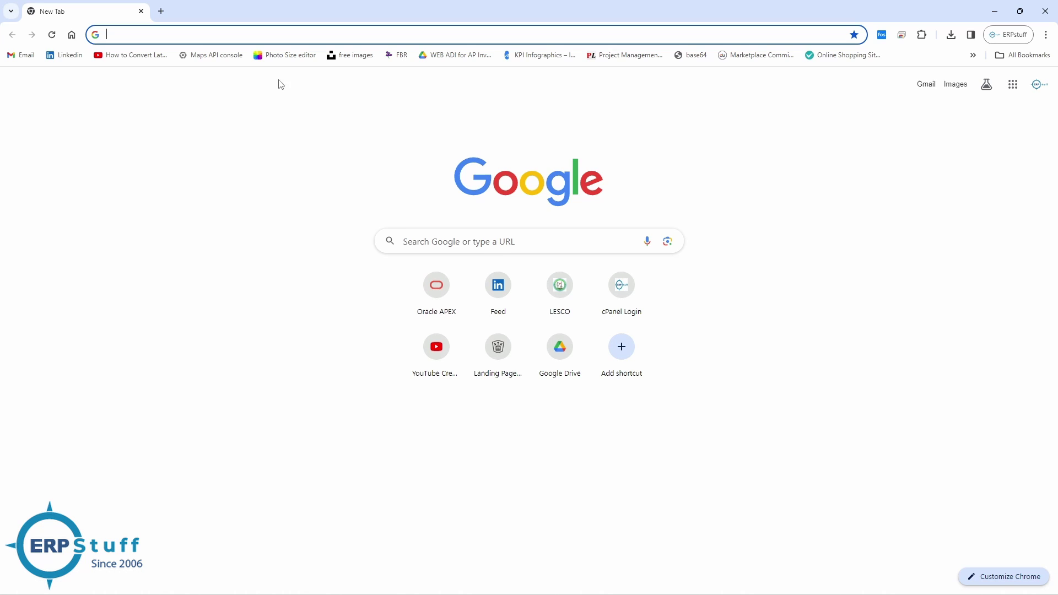
type("remo")
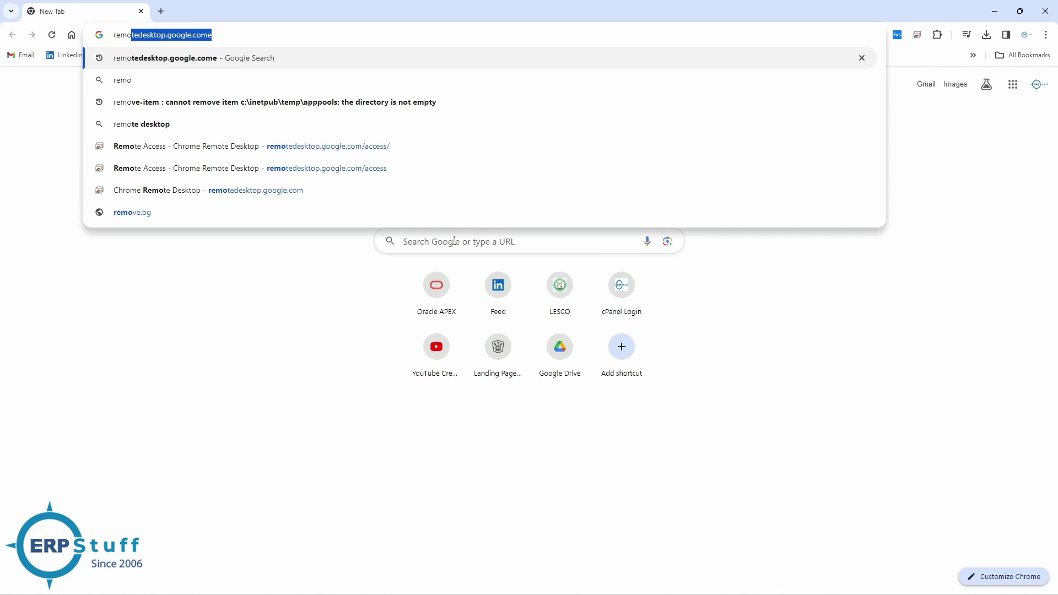
type("tedesktop.google.com")
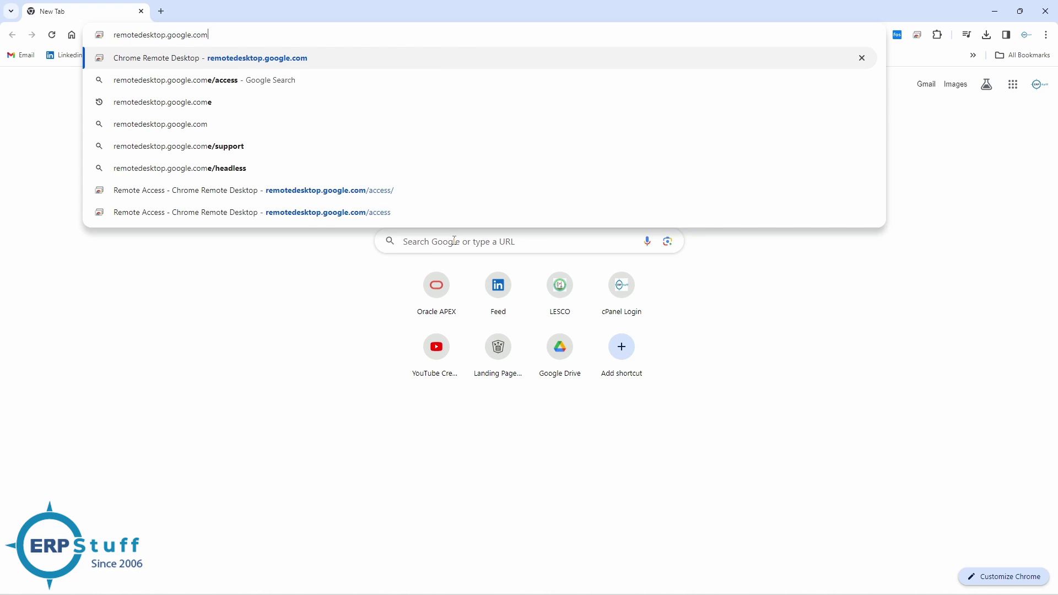
key("Return")
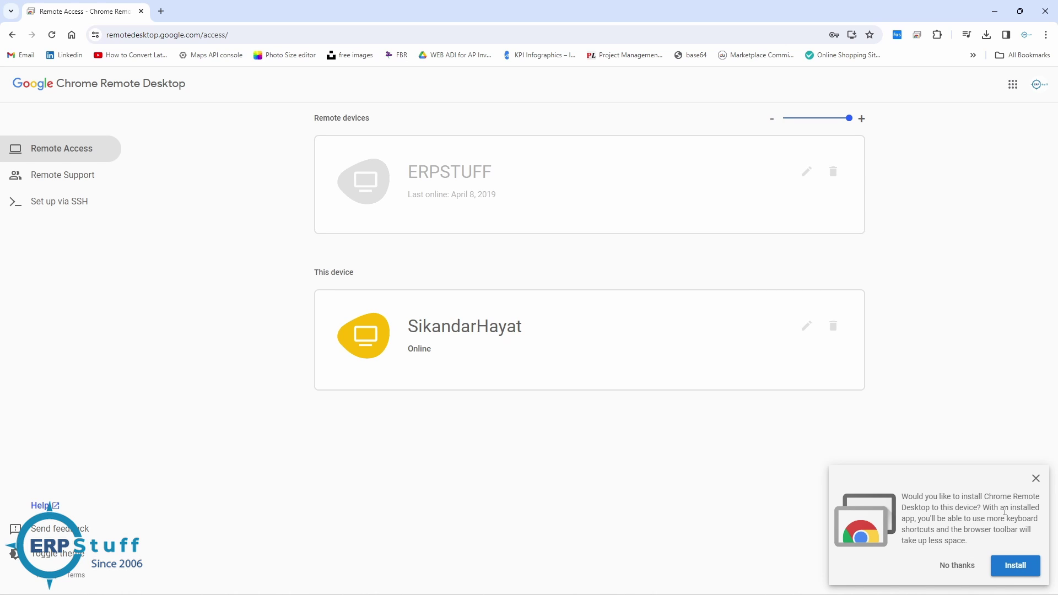
Install Chrome Remote Desktop as an app, minimize the browser and maximize the app window
left_click(1016, 566)
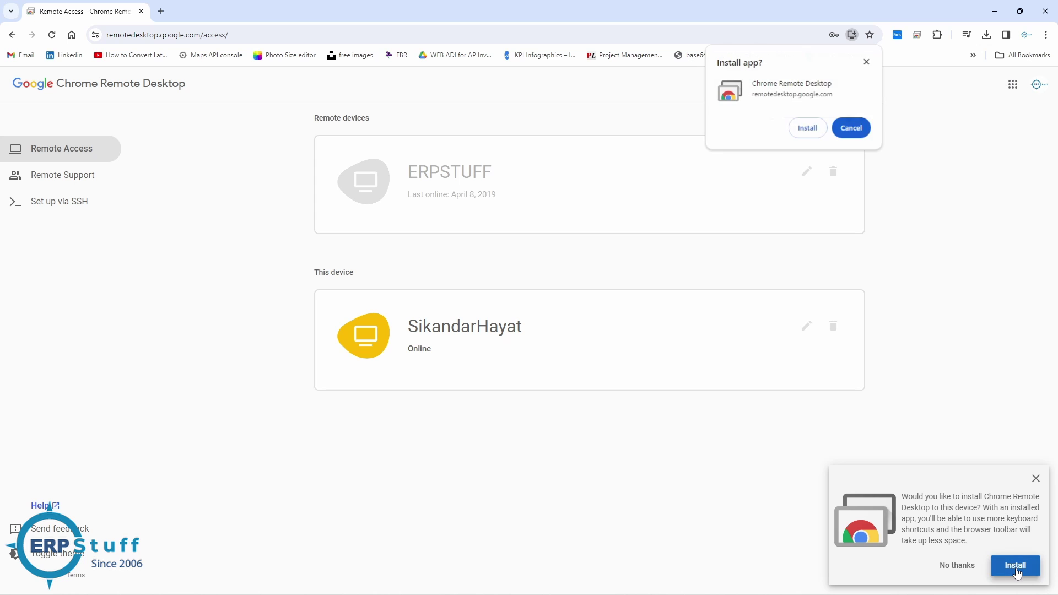
left_click(809, 130)
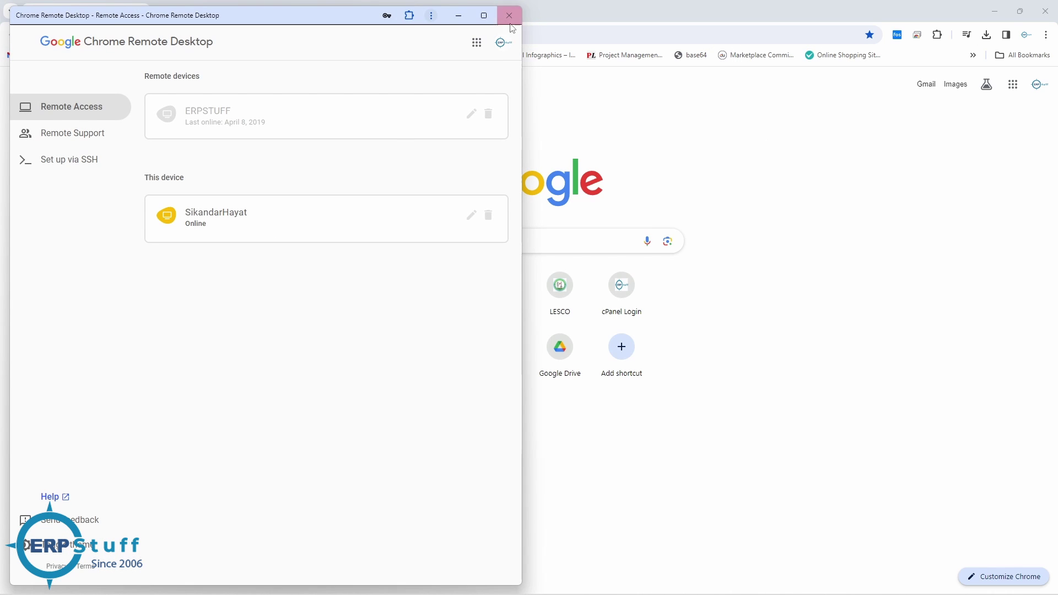
left_click_drag(306, 21, 549, 31)
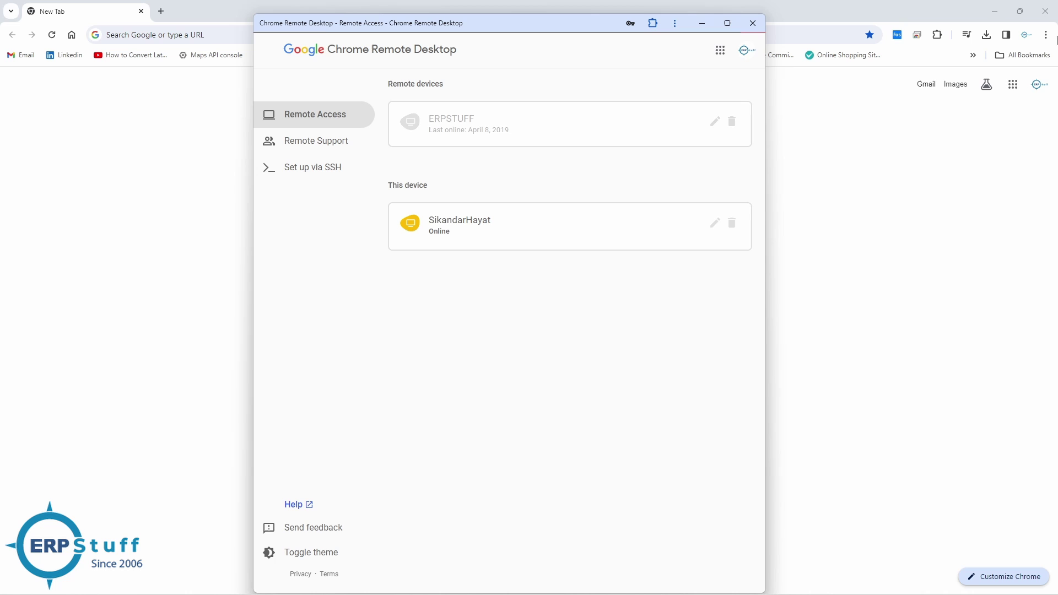
left_click(998, 16)
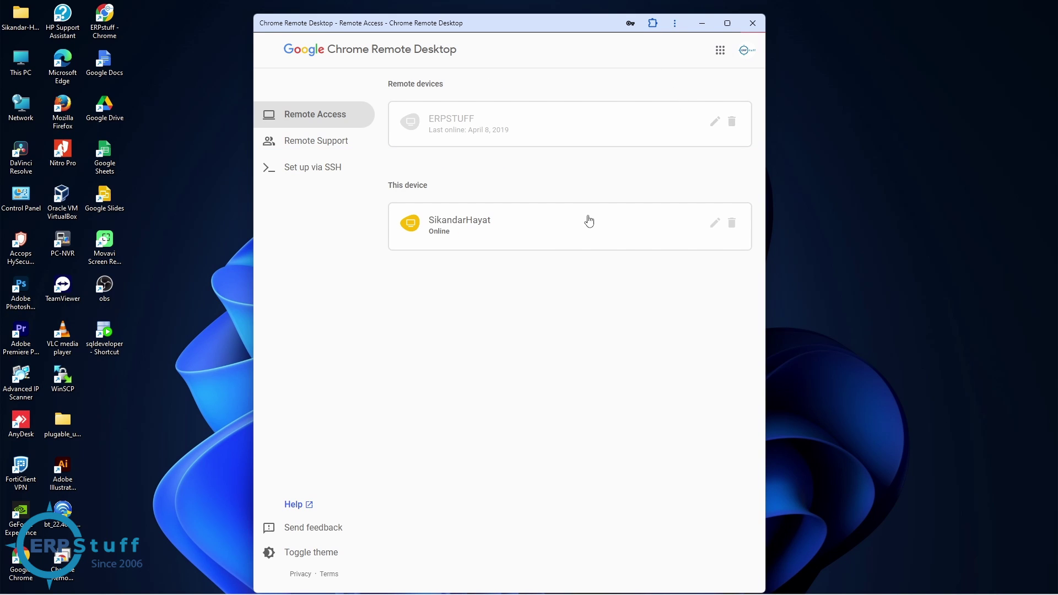
left_click(738, 26)
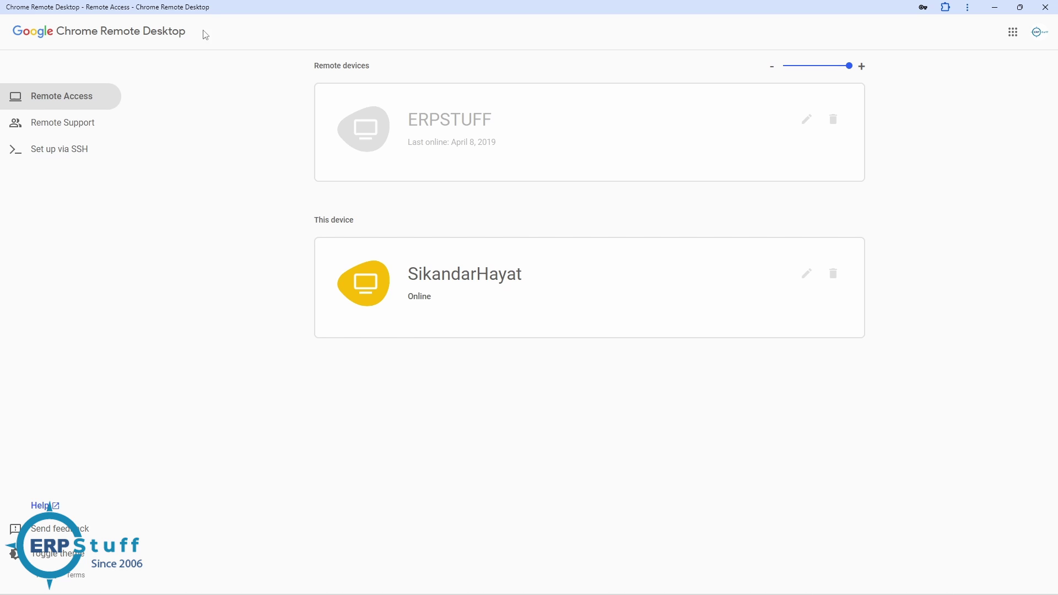
Reload the device list, inspect this computer's name and PIN settings, then cancel unchanged
left_click(80, 102)
left_click(808, 275)
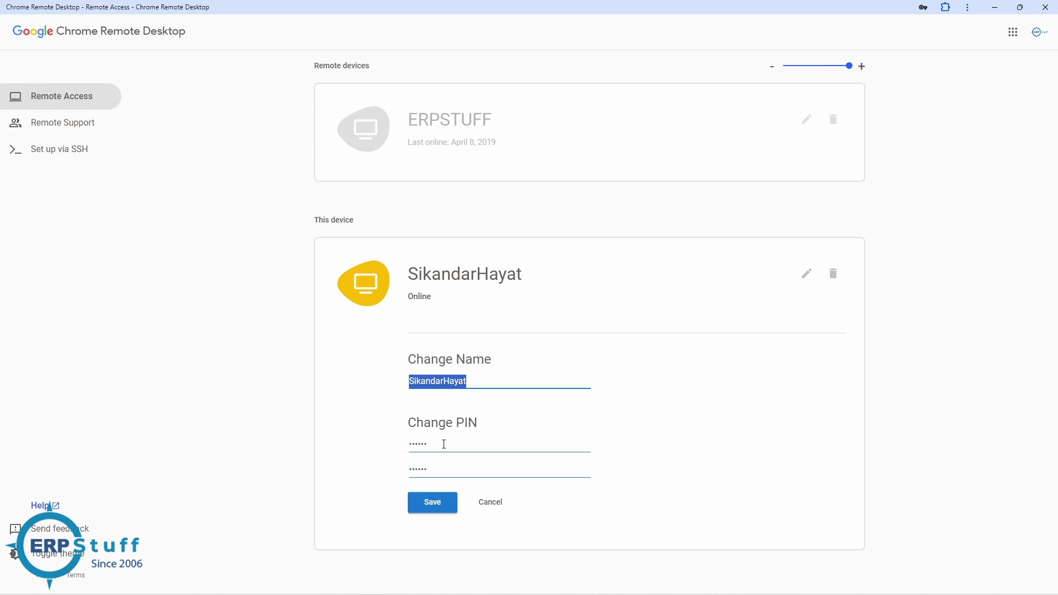
left_click(444, 444)
double_click(421, 445)
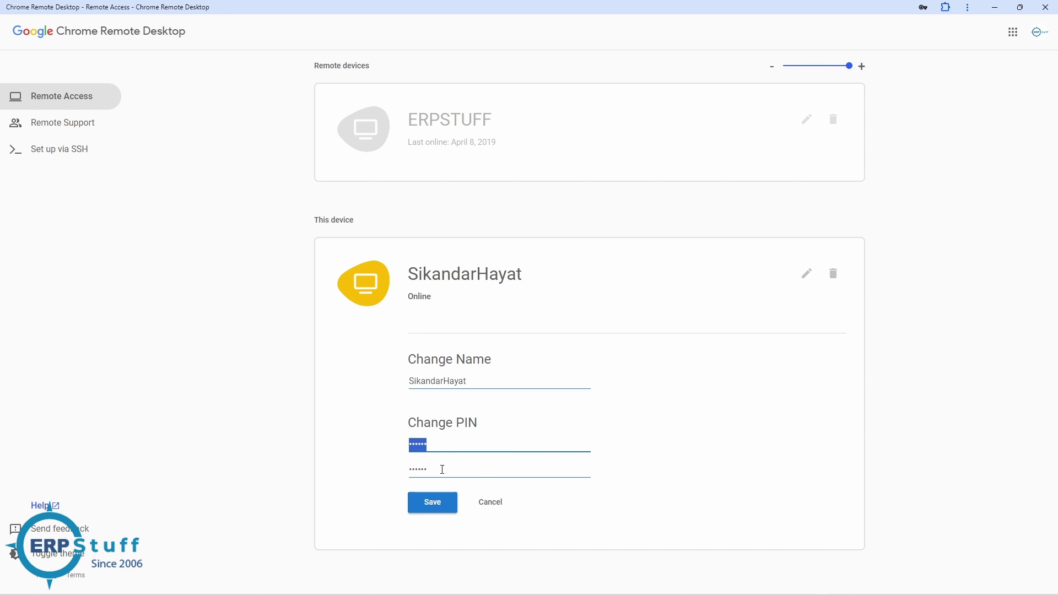
left_click(504, 503)
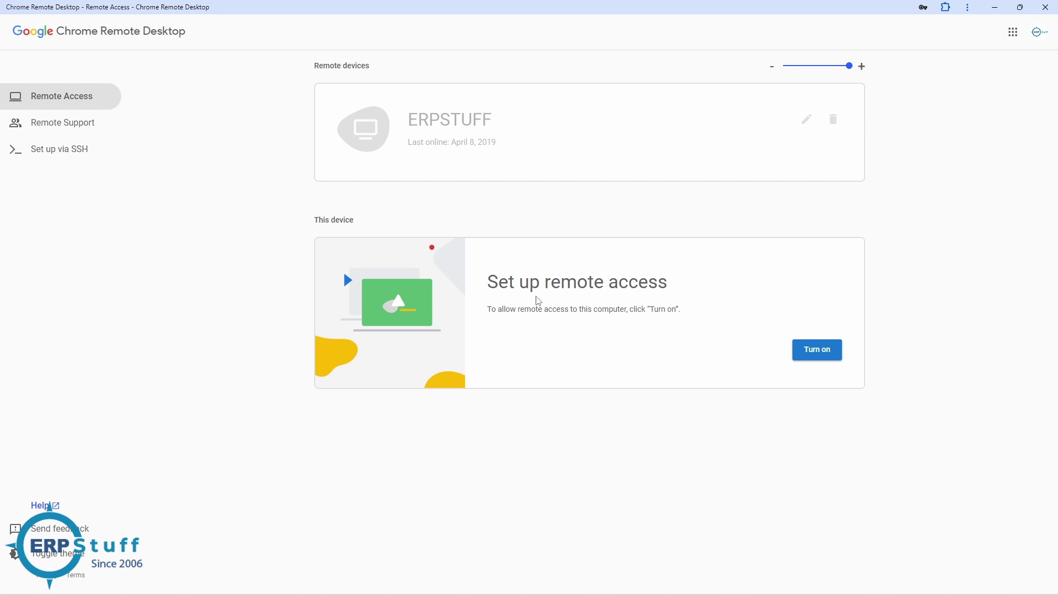
Turn on remote access with the suggested computer name and a confirmed six-digit PIN
left_click(831, 356)
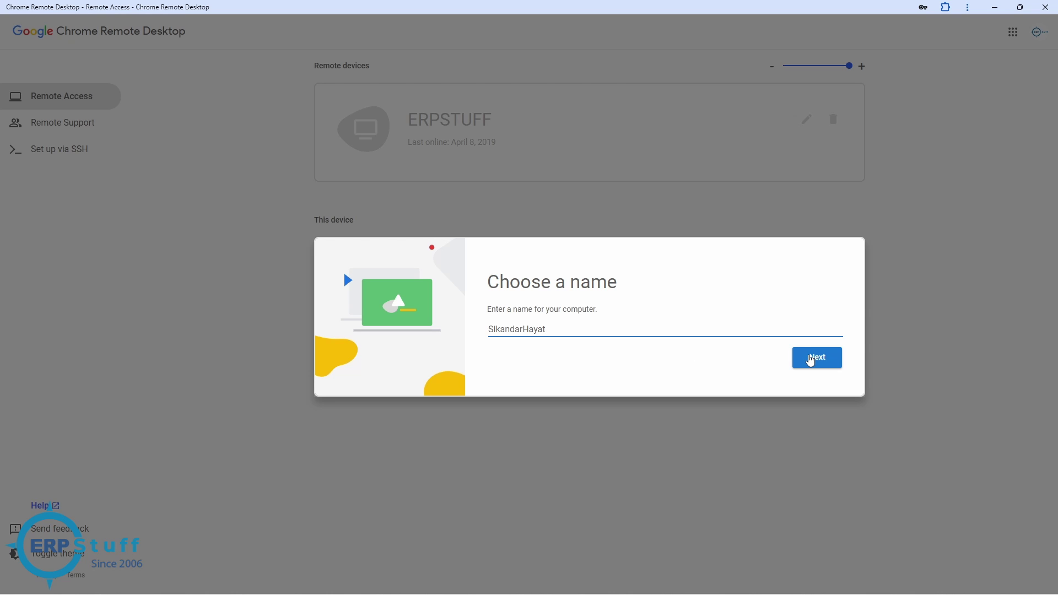
left_click(811, 359)
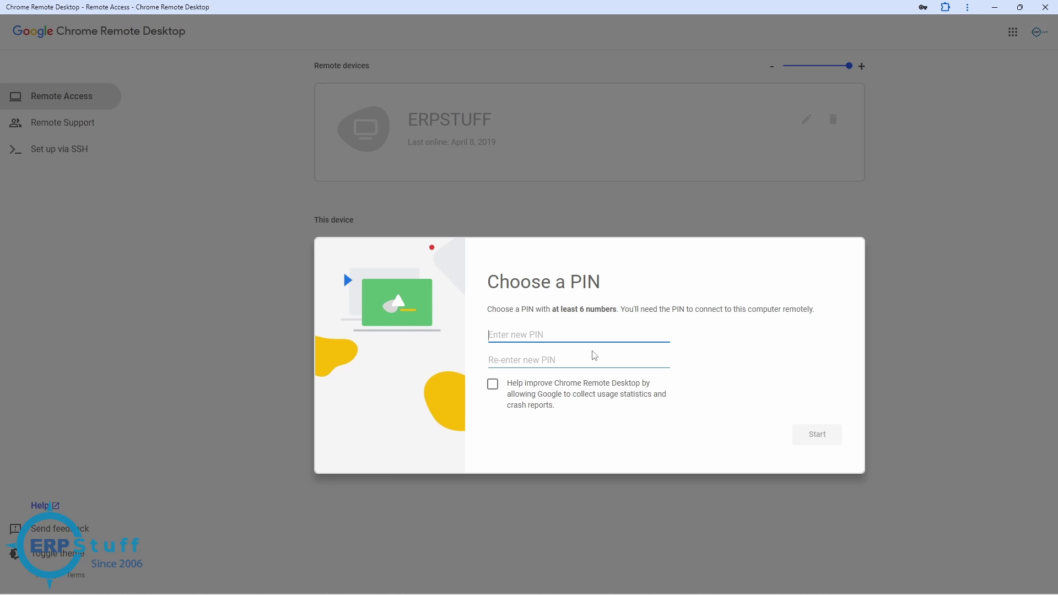
left_click_drag(551, 318, 623, 321)
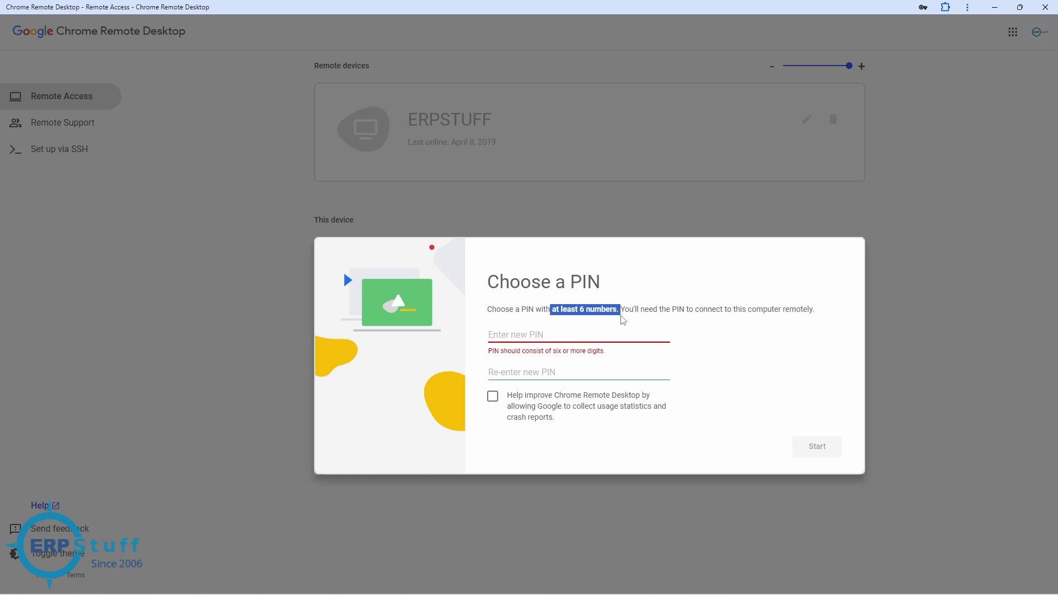
left_click(502, 334)
type("1")
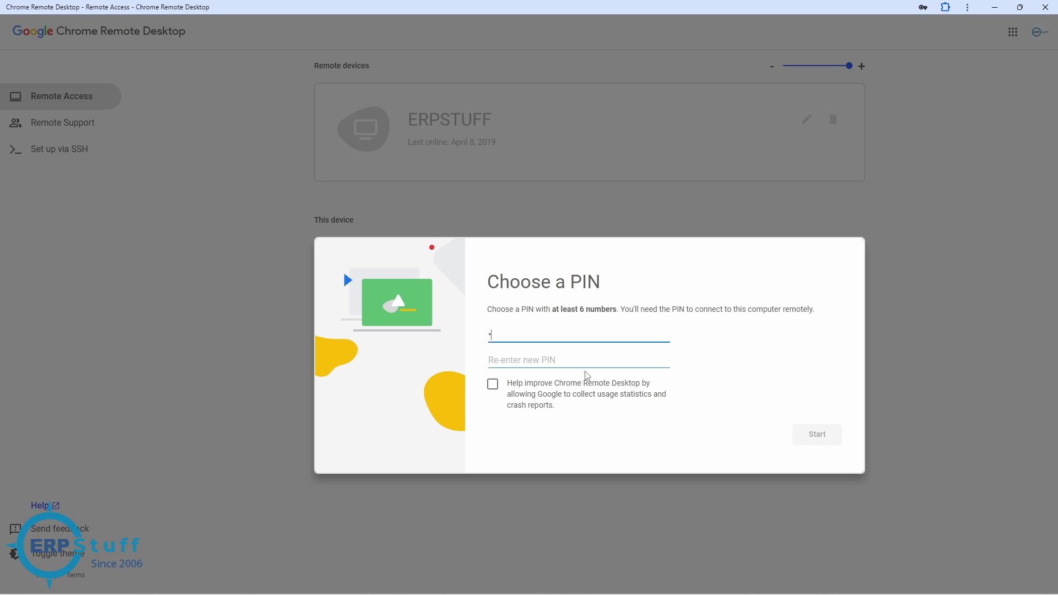
type("23456")
left_click(557, 362)
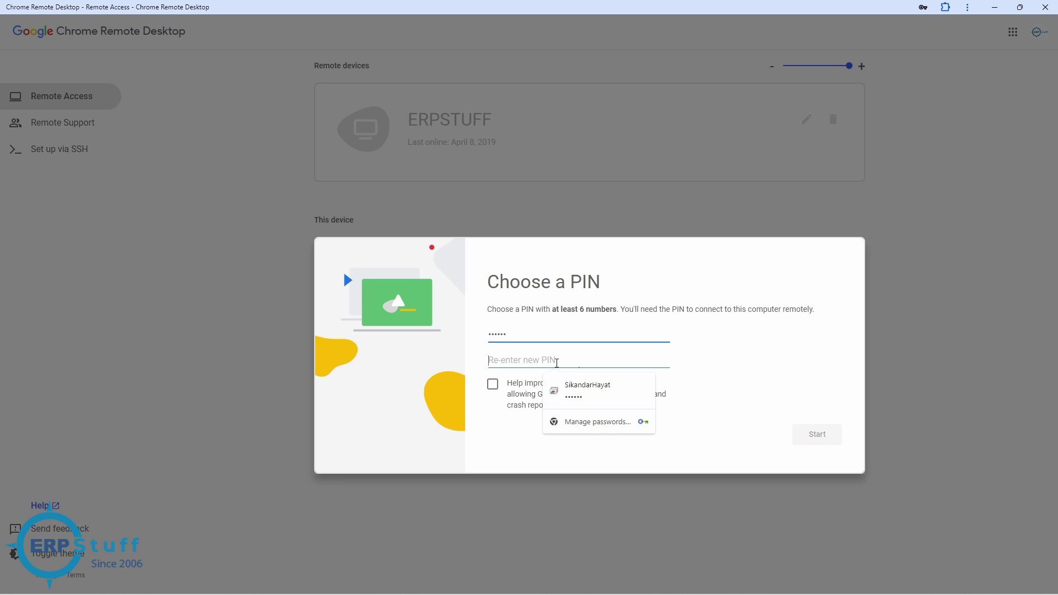
type("1234")
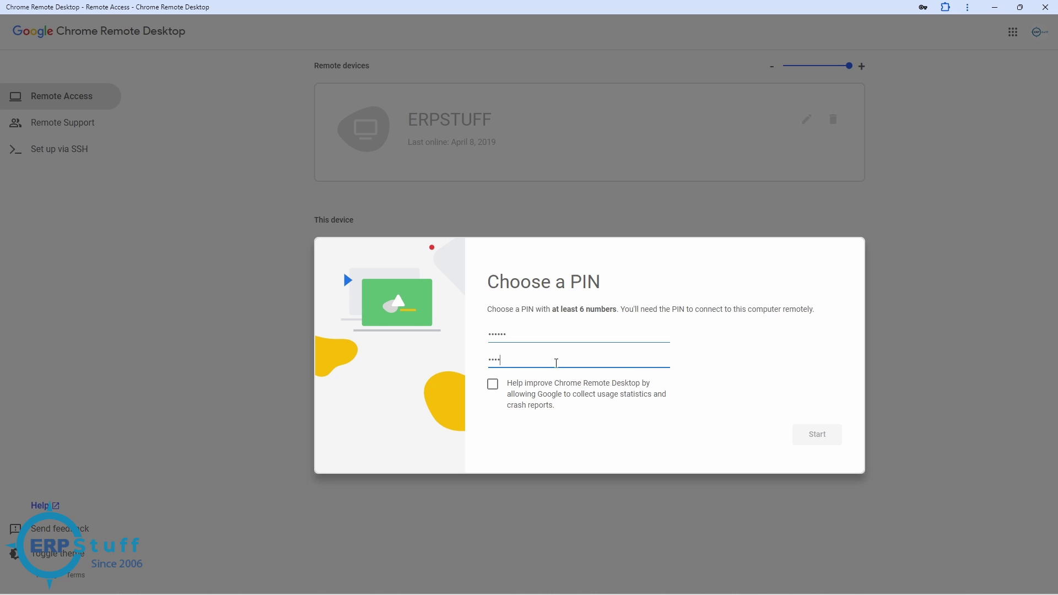
type("56")
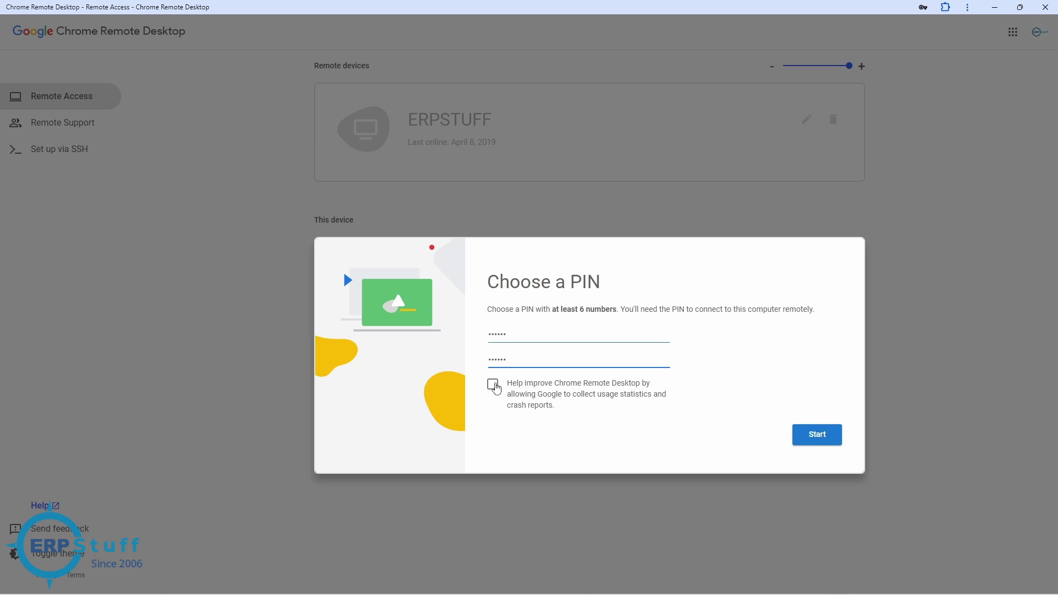
left_click(818, 435)
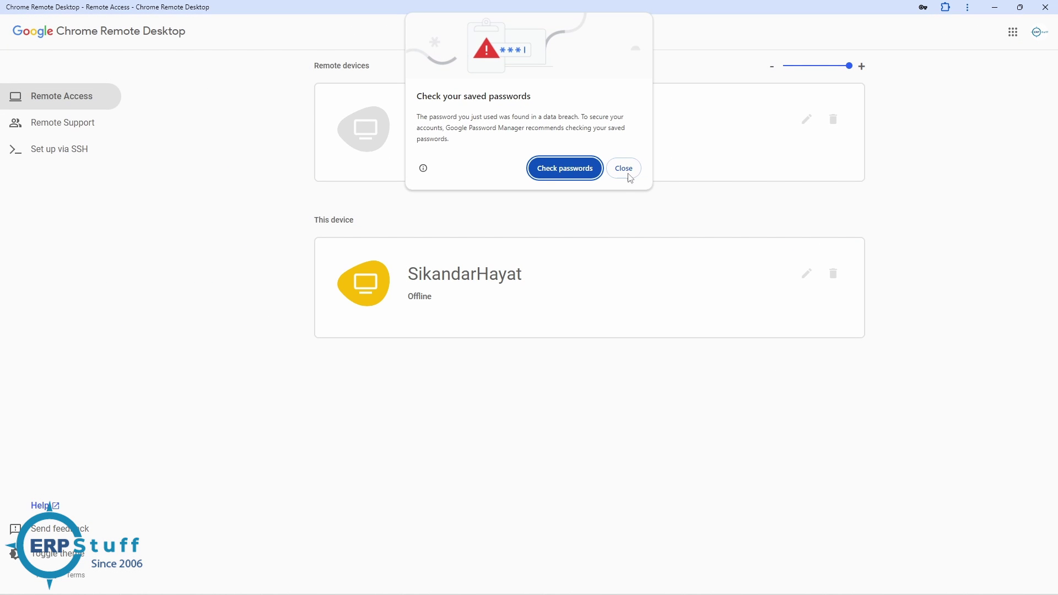
left_click(626, 172)
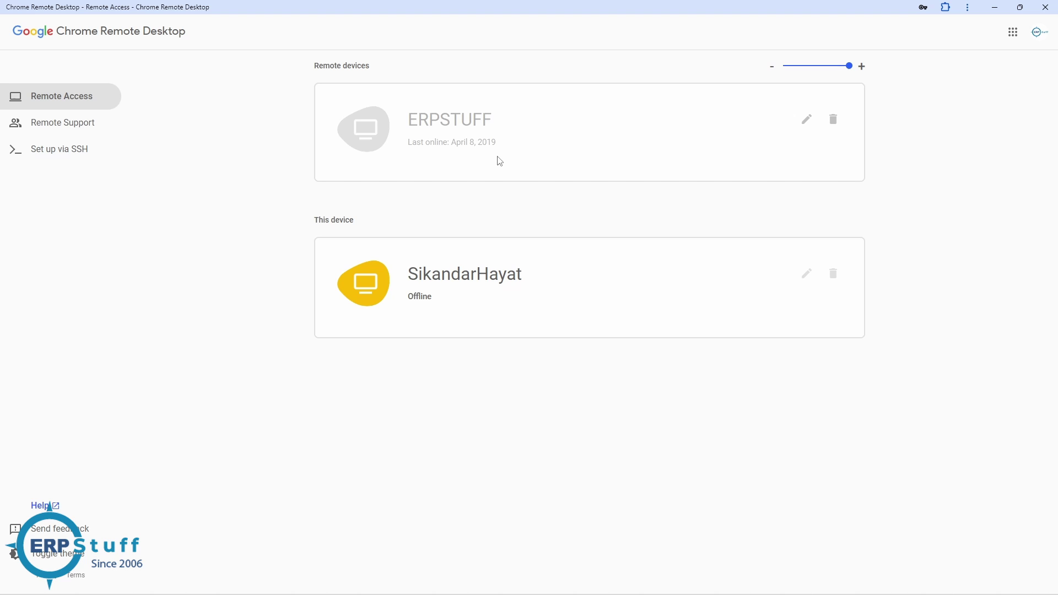
Switch between Remote Support and Remote Access twice, ending on the Remote Access list
left_click(78, 131)
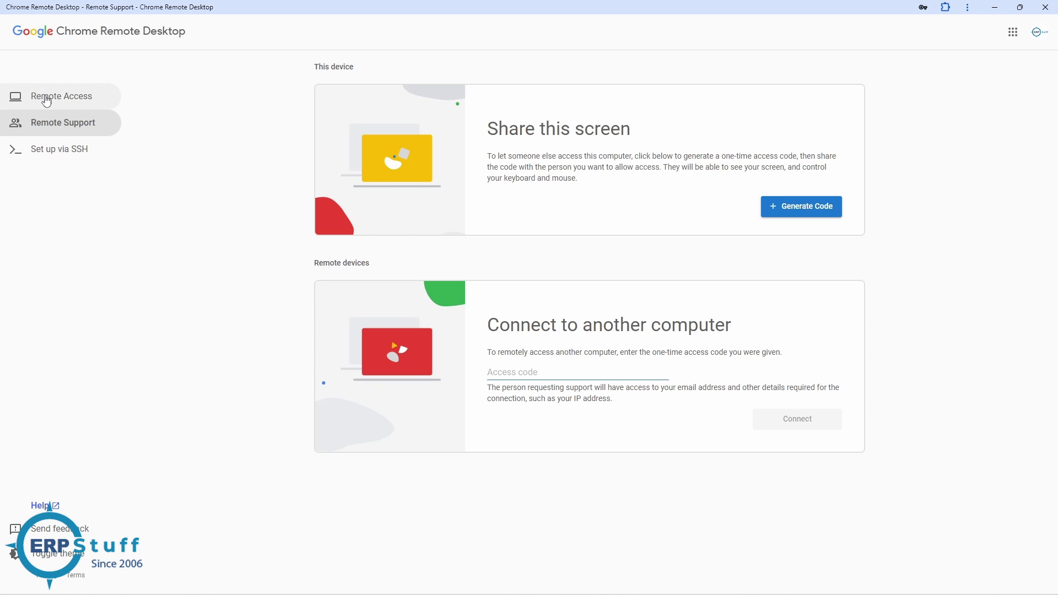
left_click(88, 99)
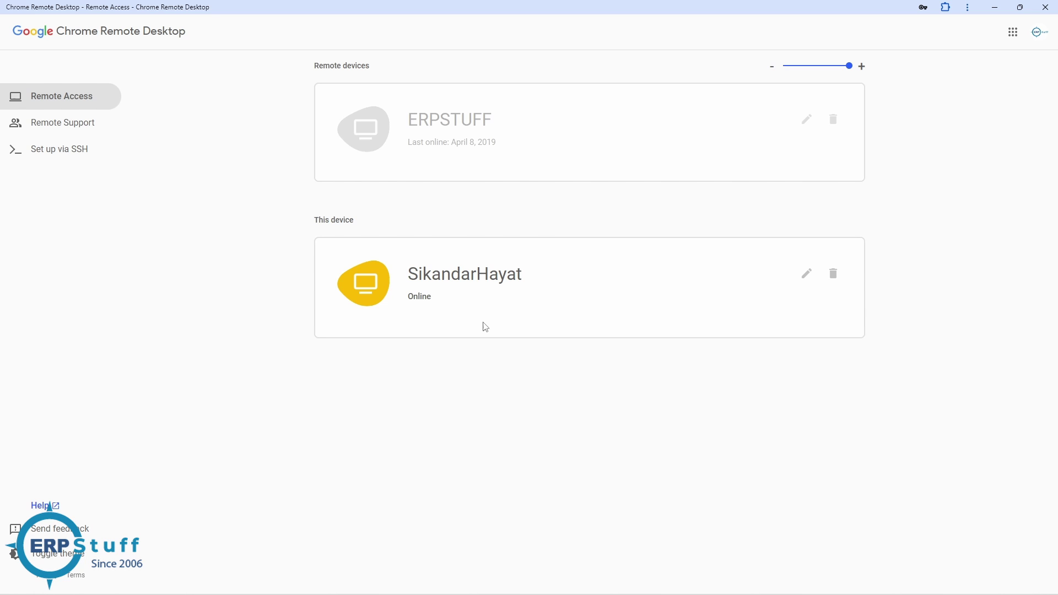
left_click(71, 128)
left_click(33, 101)
Generate a one-time screen-sharing code, cancel it, and highlight the Connect to another computer heading
left_click(55, 131)
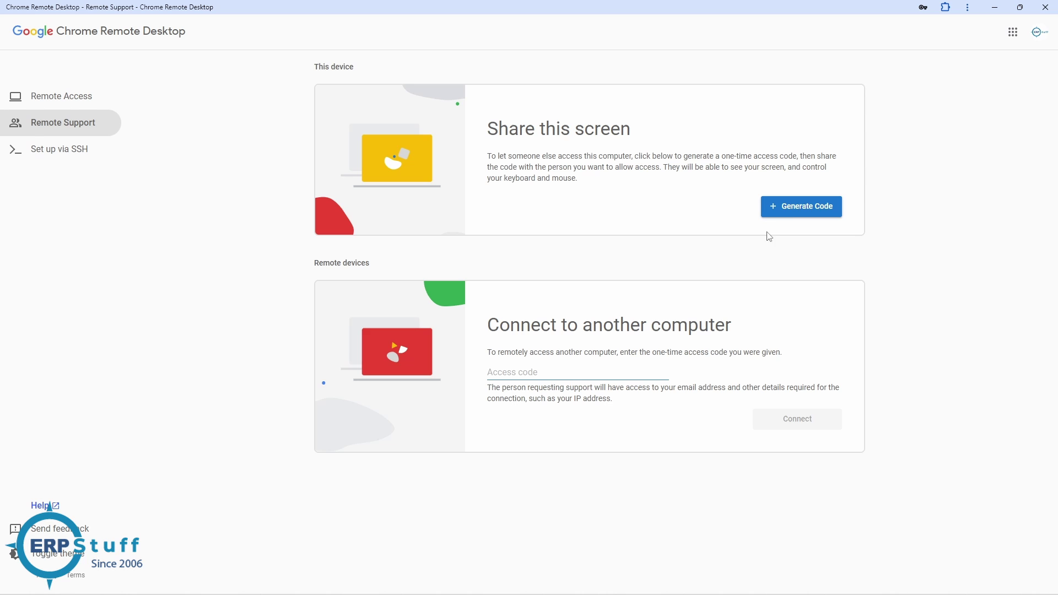
left_click(797, 210)
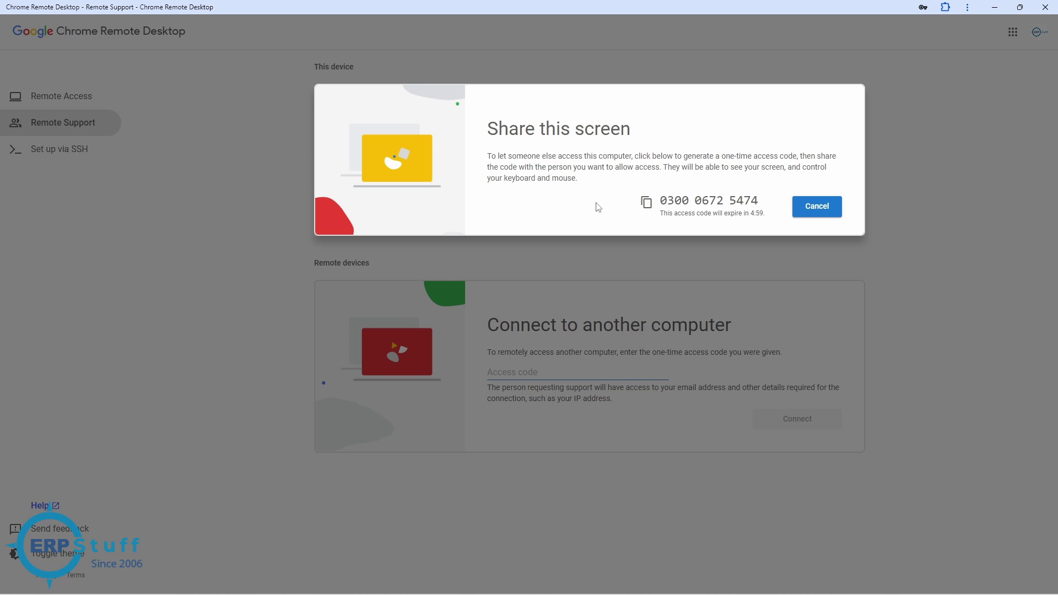
left_click_drag(662, 197, 758, 199)
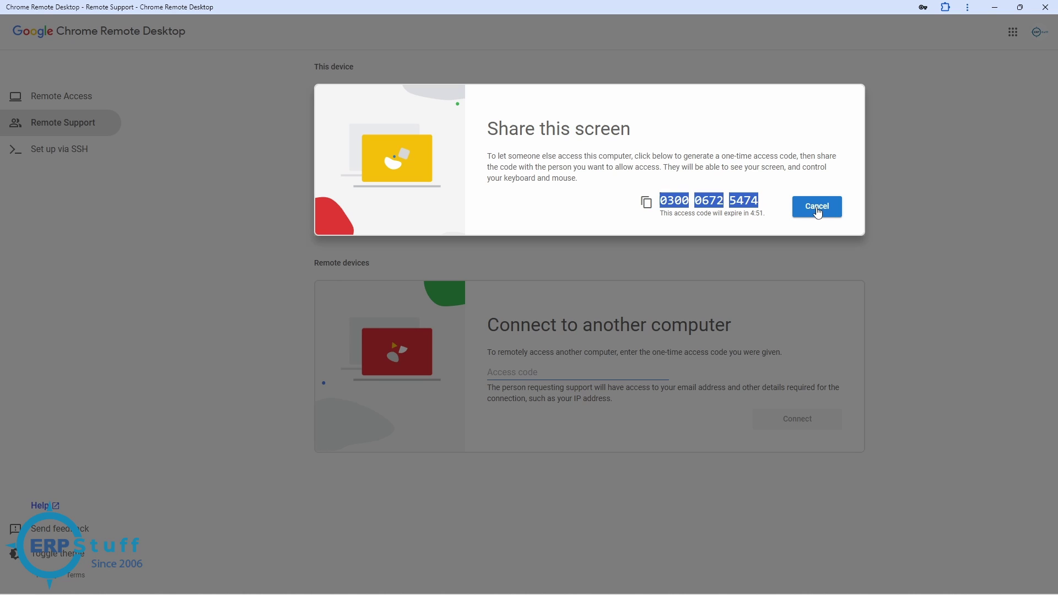
left_click(818, 212)
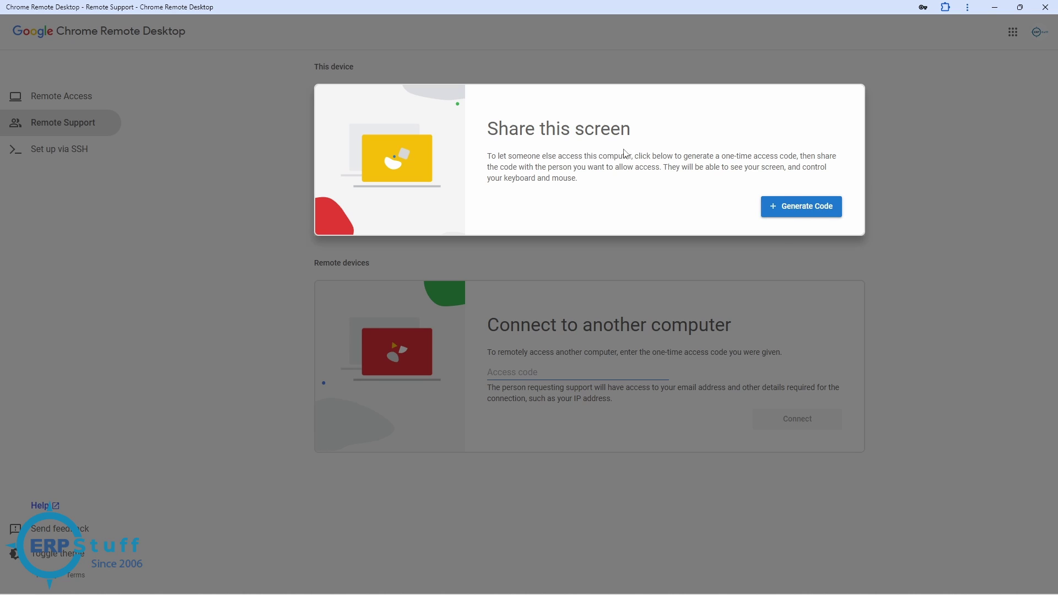
left_click(270, 253)
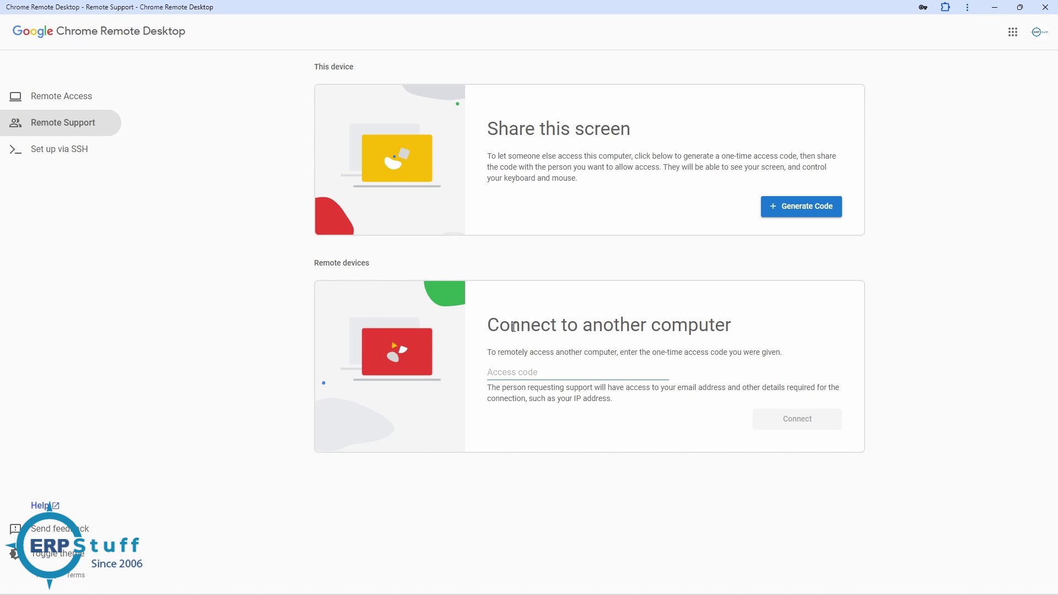
left_click_drag(492, 325, 744, 329)
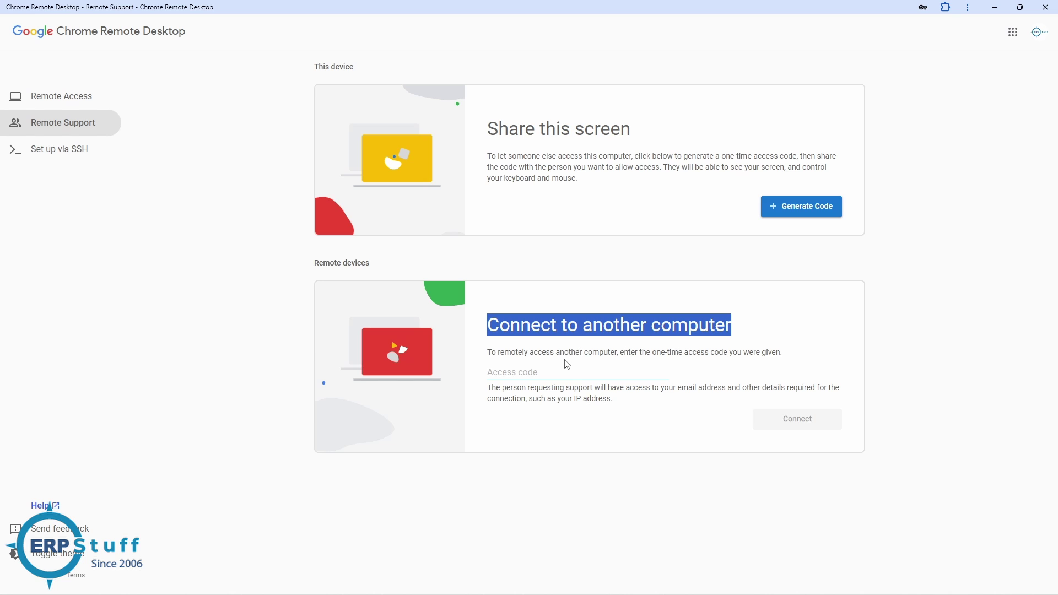
Enter the other person's one-time code in the Access code field to connect
left_click(537, 371)
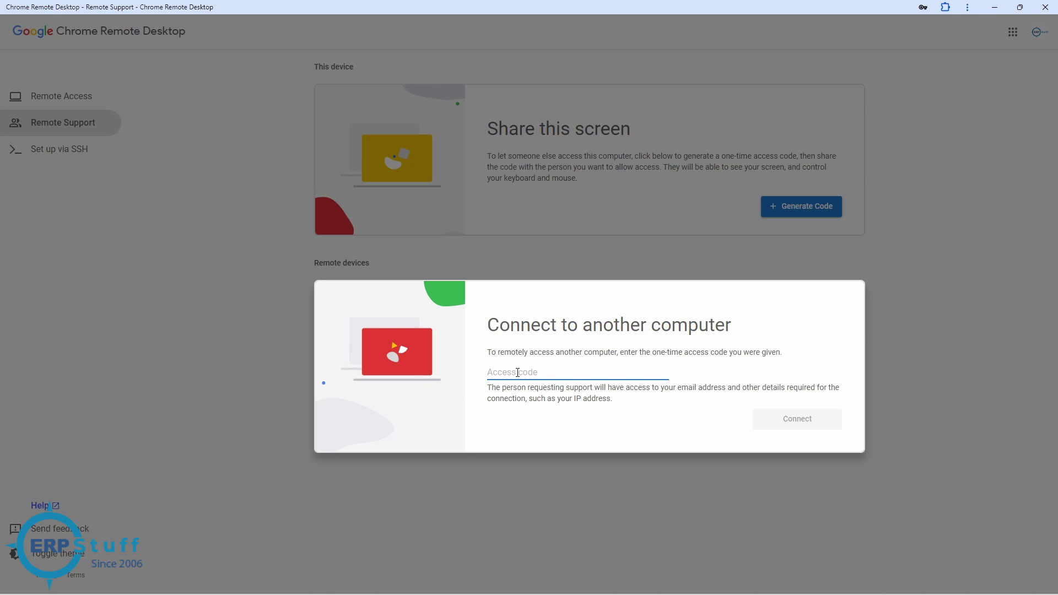
type("2")
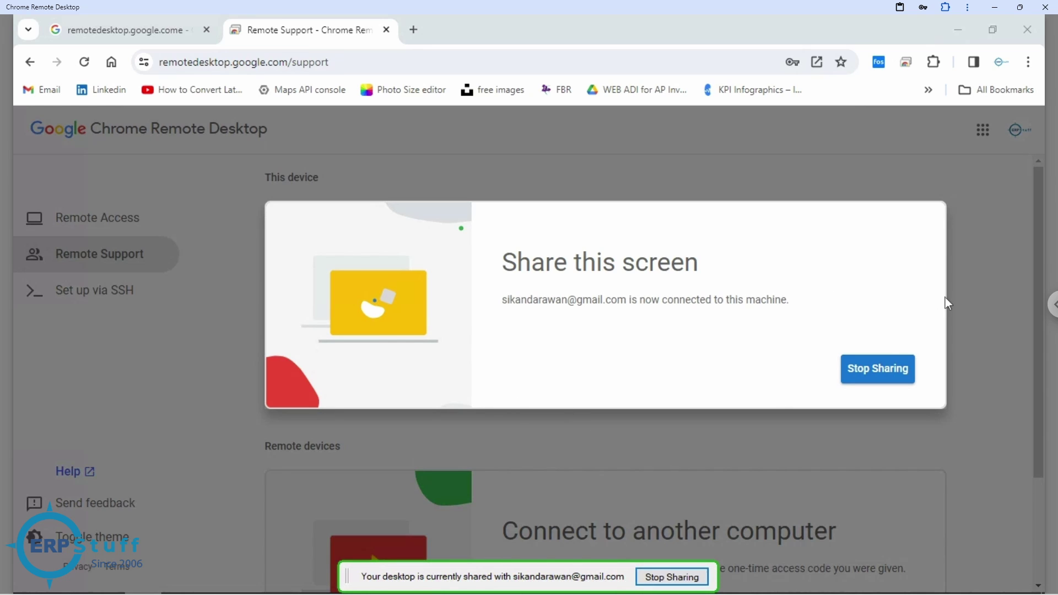
Open the session options and toggle Full-screen on and back off
left_click(1054, 307)
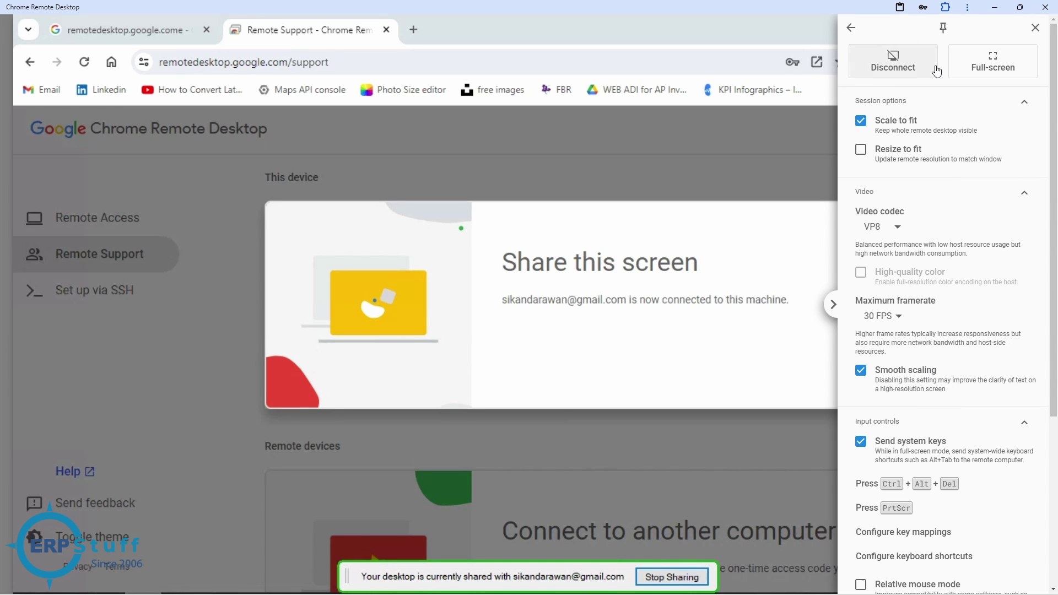
left_click(992, 67)
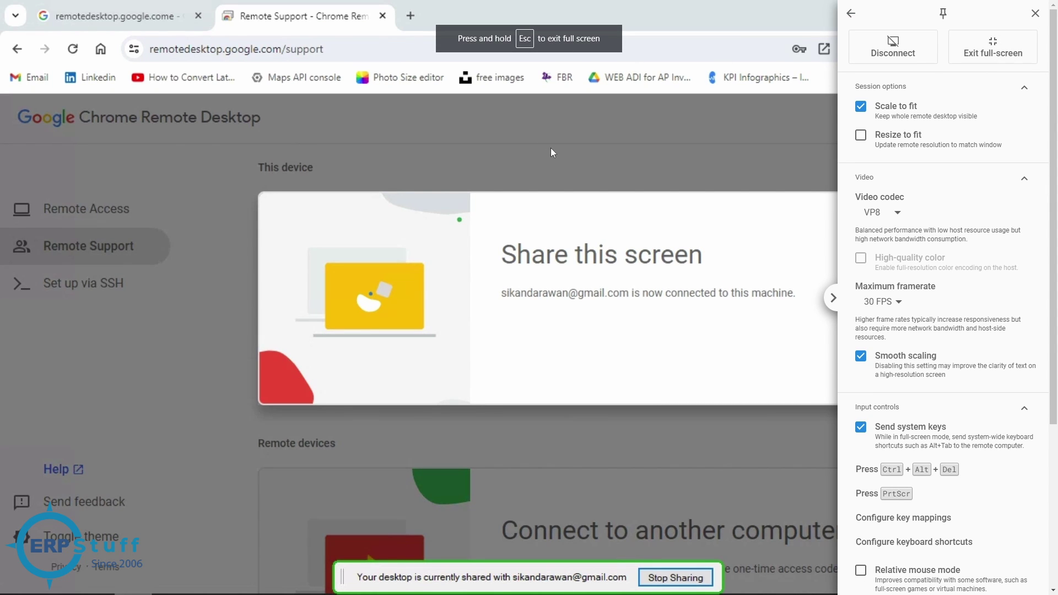
left_click(833, 298)
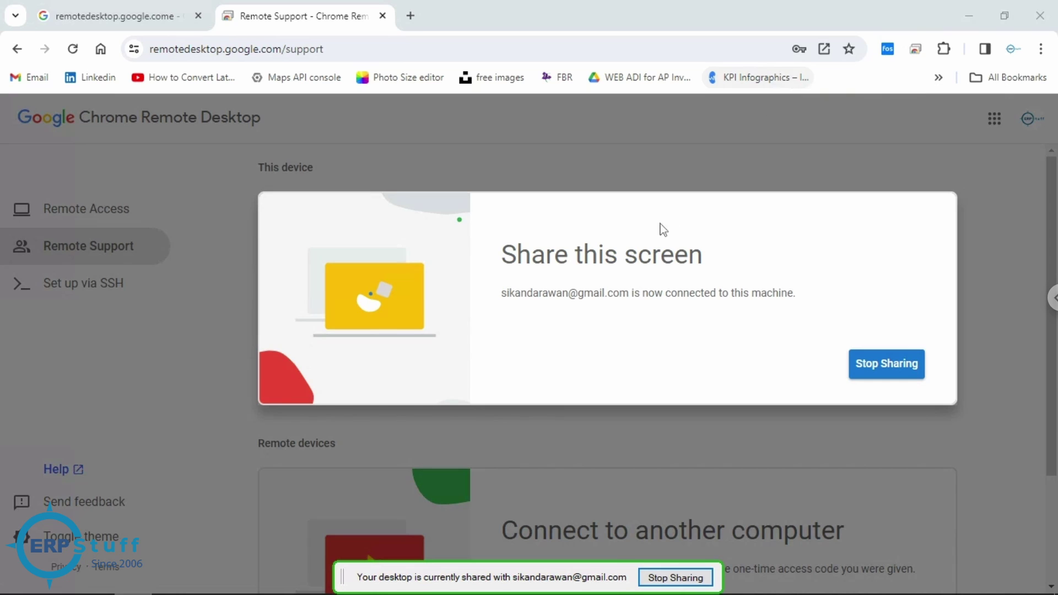
Open a new Google tab remotely, move the sharing notice bottom right, and reopen session options
left_click(409, 15)
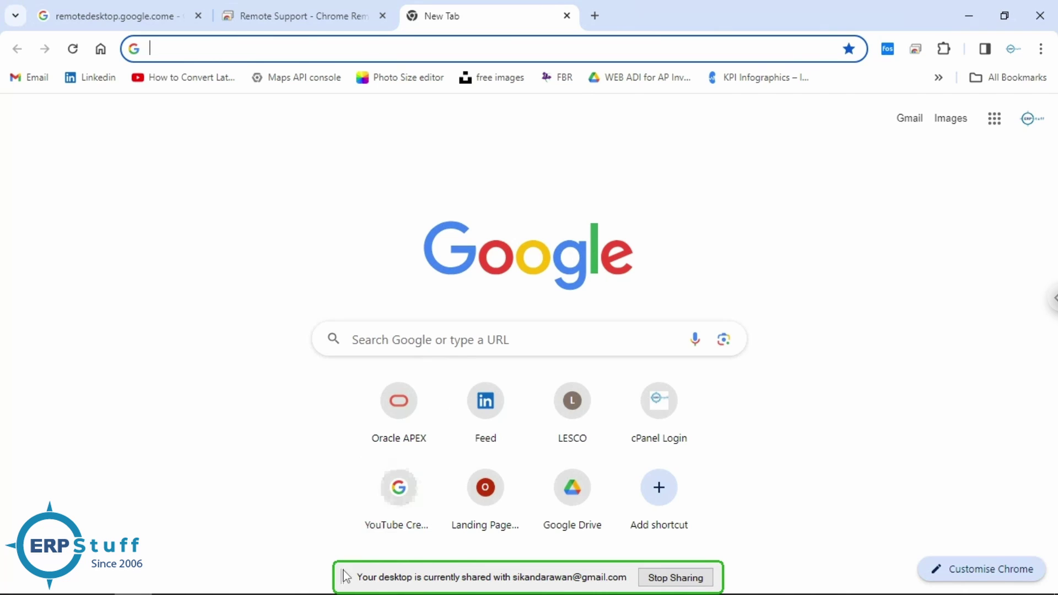
left_click_drag(343, 579, 824, 566)
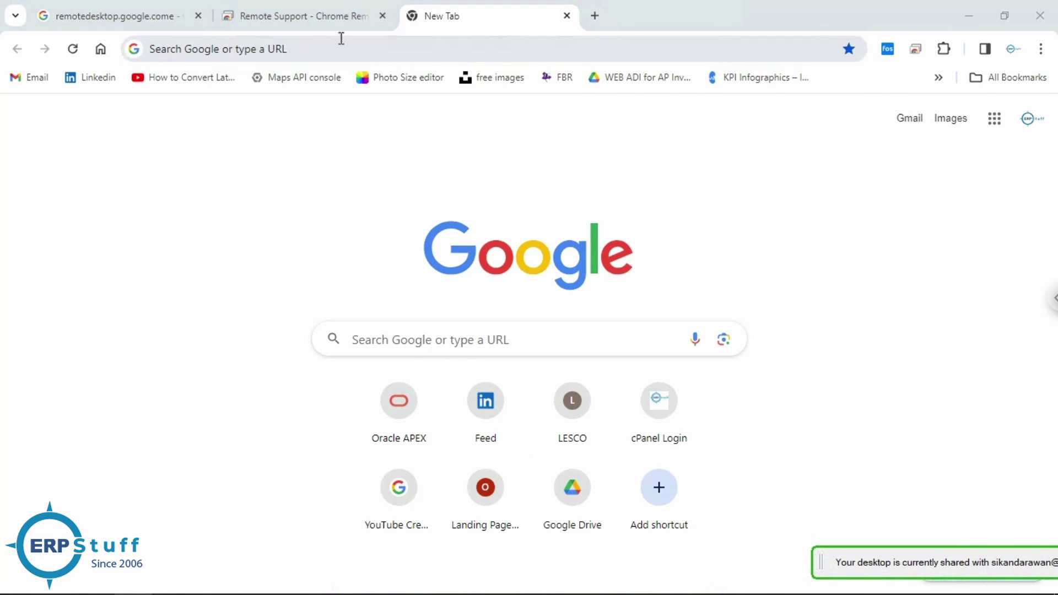
left_click(330, 24)
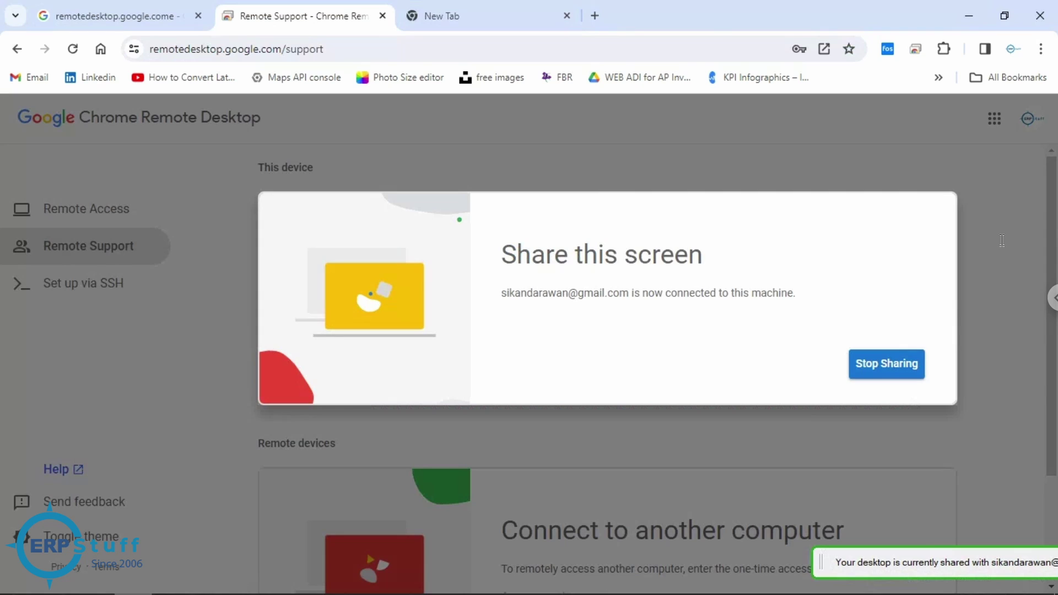
left_click(1051, 298)
left_click(511, 11)
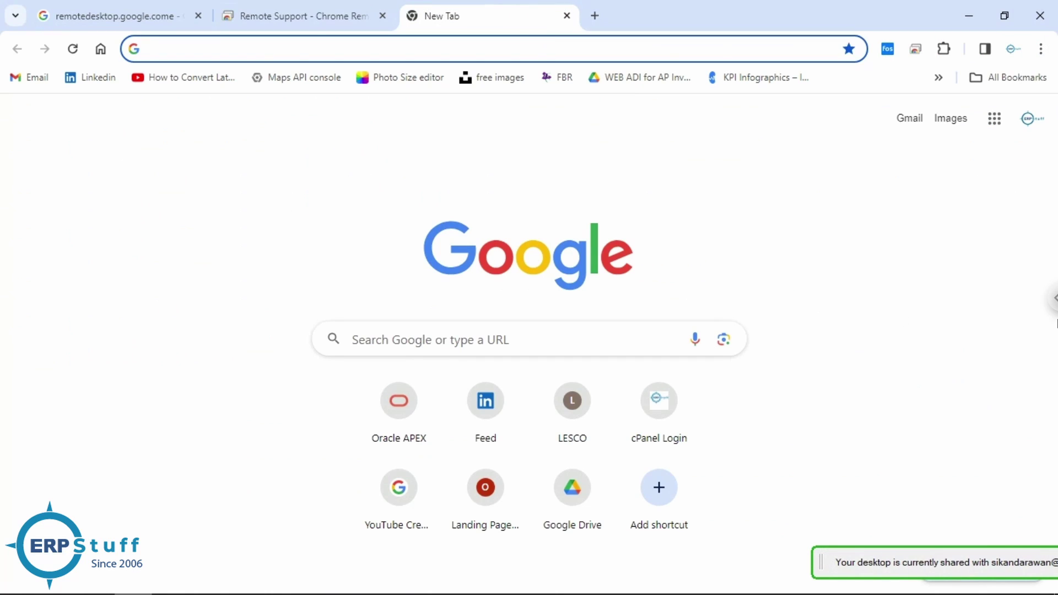
left_click(1056, 312)
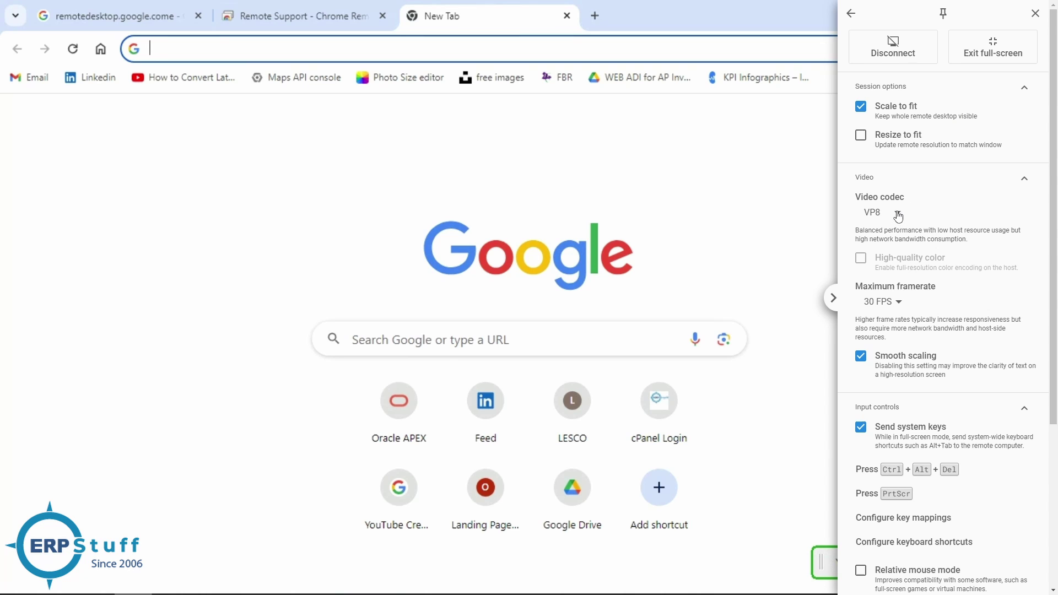
left_click(901, 303)
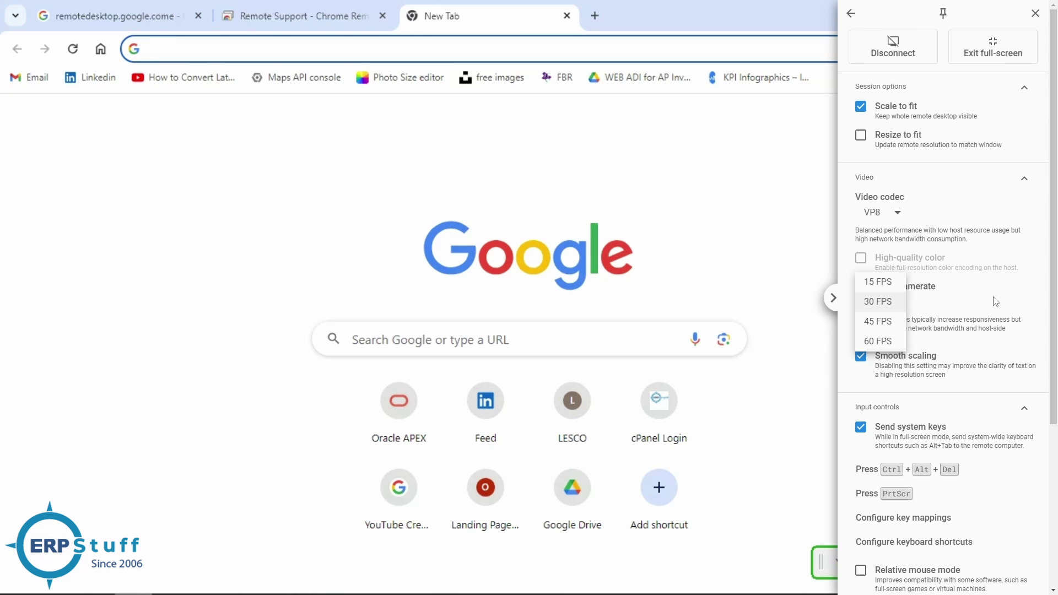
left_click(846, 260)
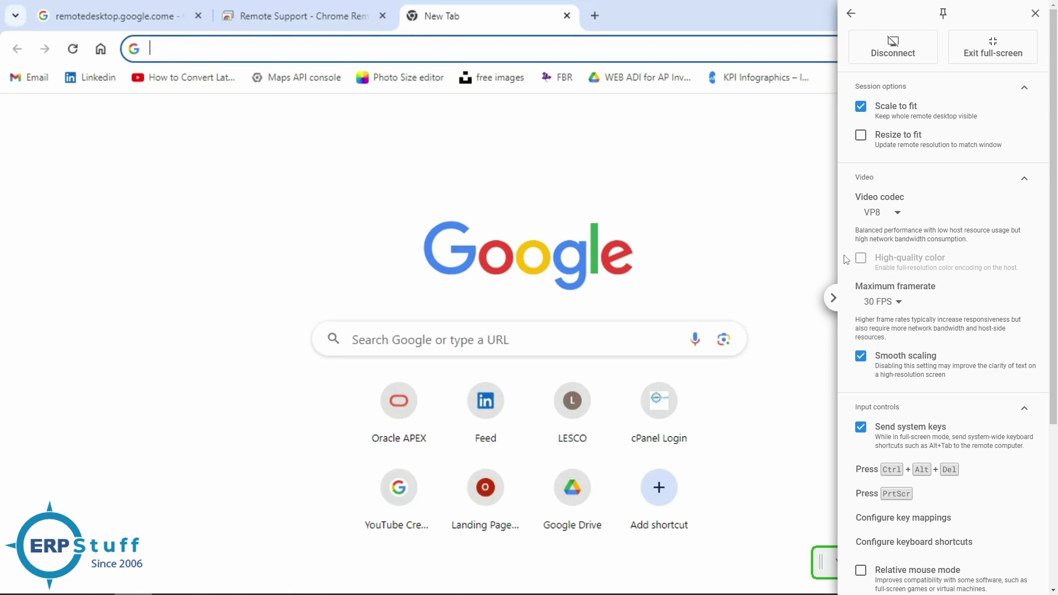
left_click(904, 307)
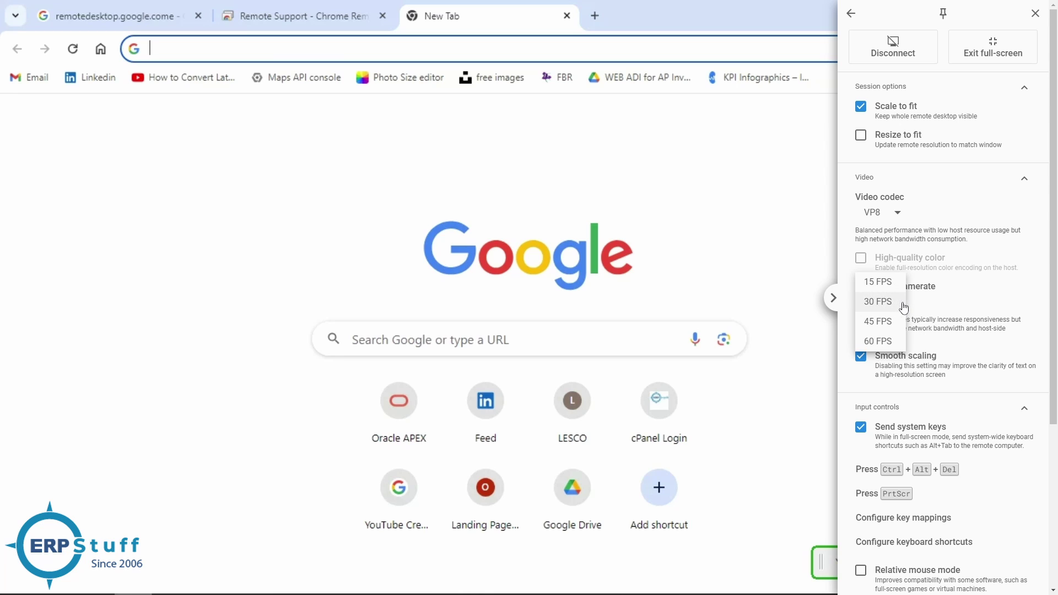
left_click(953, 307)
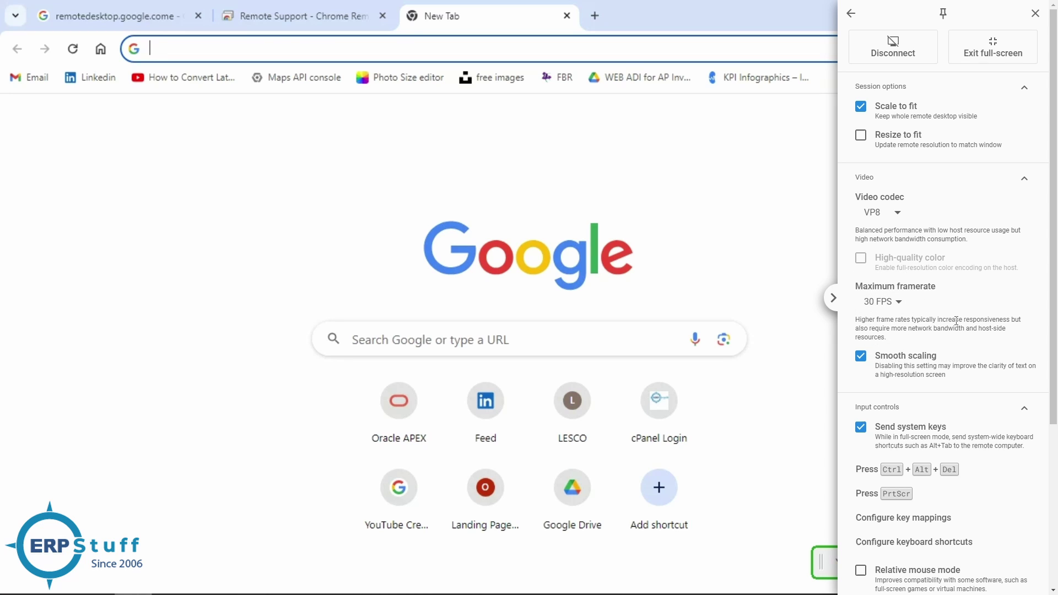
scroll(953, 403, "down", 2)
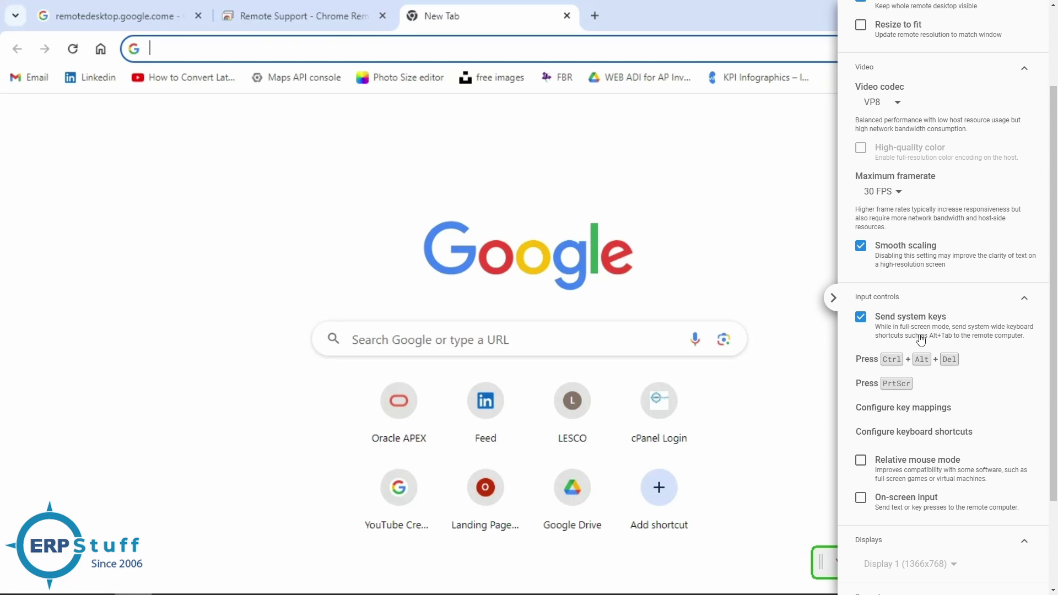
scroll(932, 383, "down", 1)
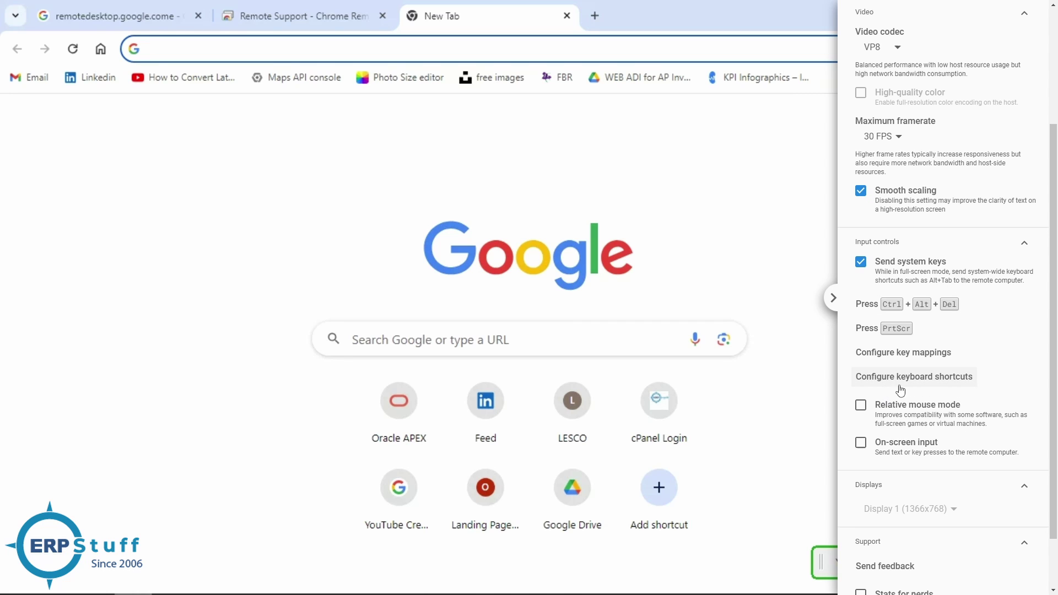
scroll(941, 411, "down", 1)
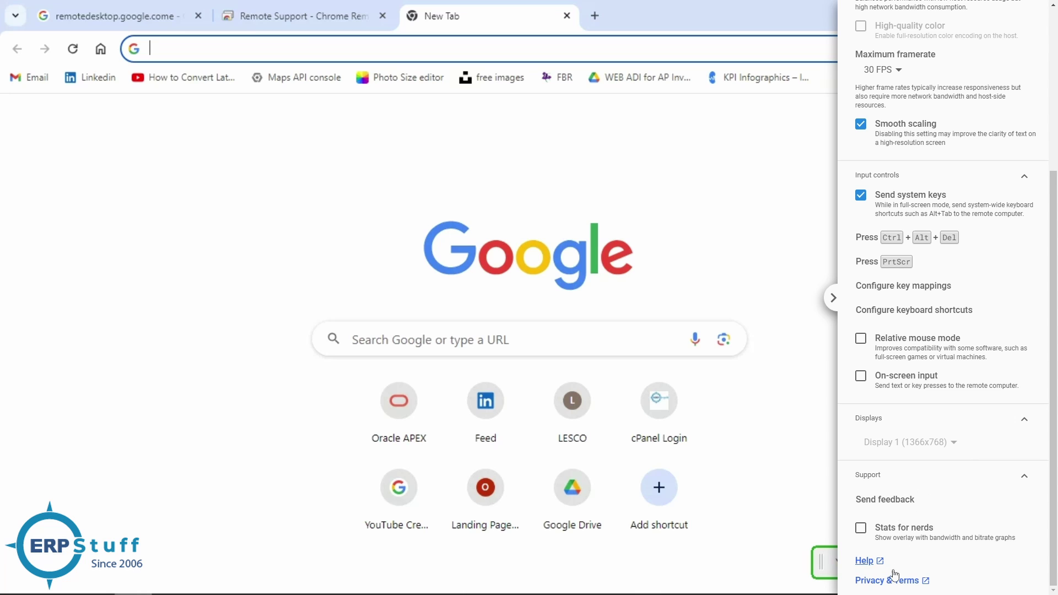
scroll(940, 381, "up", 4)
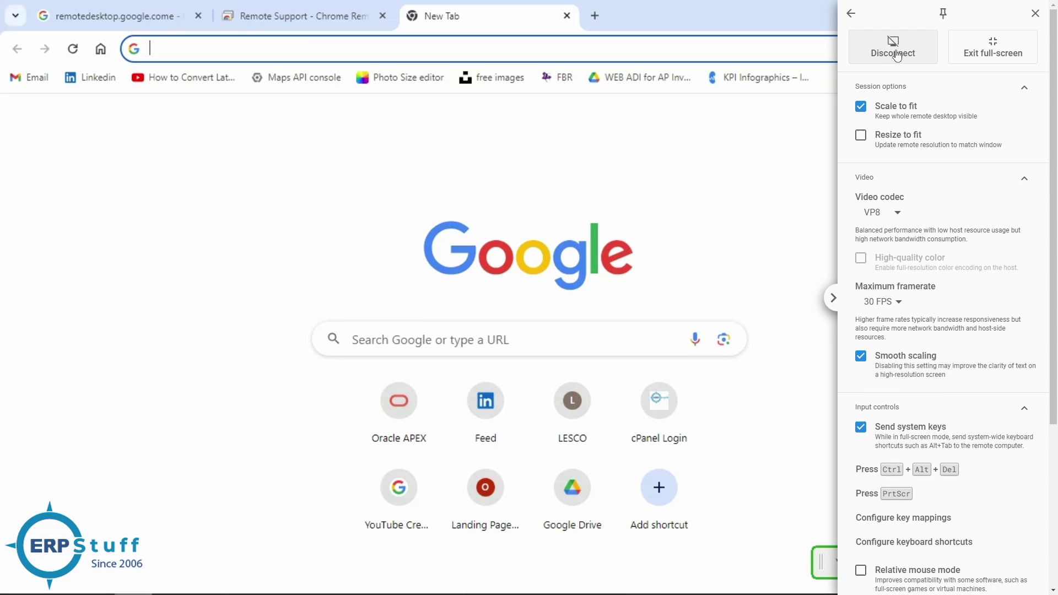
Hide the session options, cycle through the remote Chrome tabs, and minimize remote Chrome
left_click(832, 300)
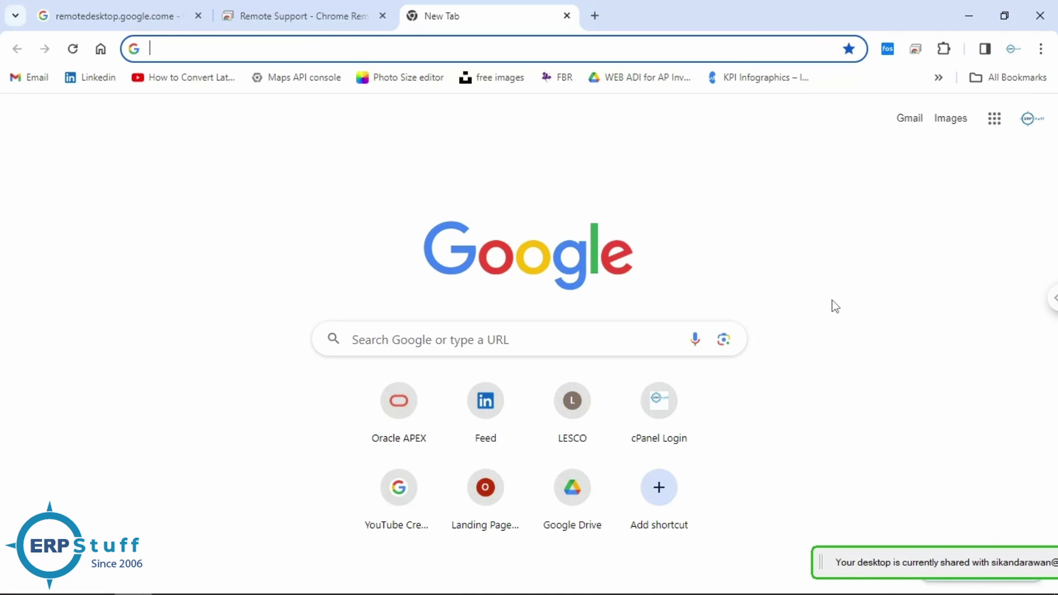
left_click(319, 16)
left_click(147, 16)
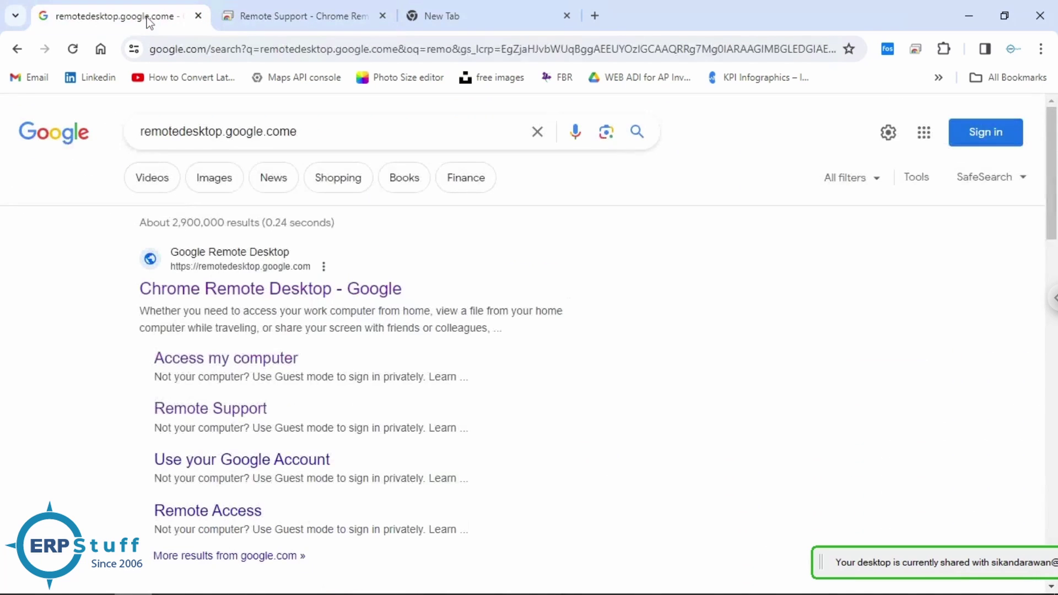
left_click(280, 25)
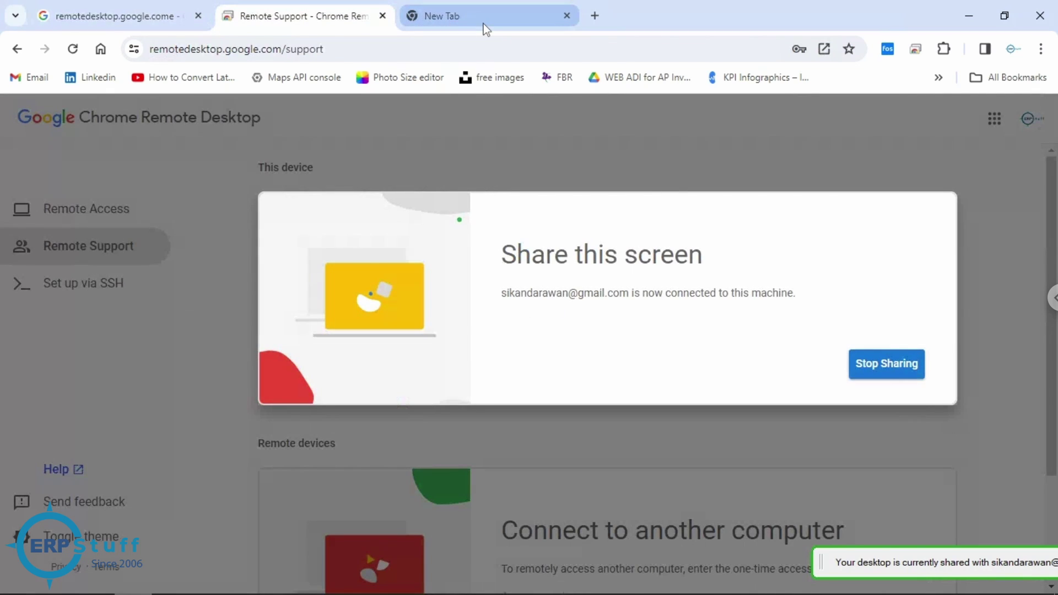
left_click(977, 17)
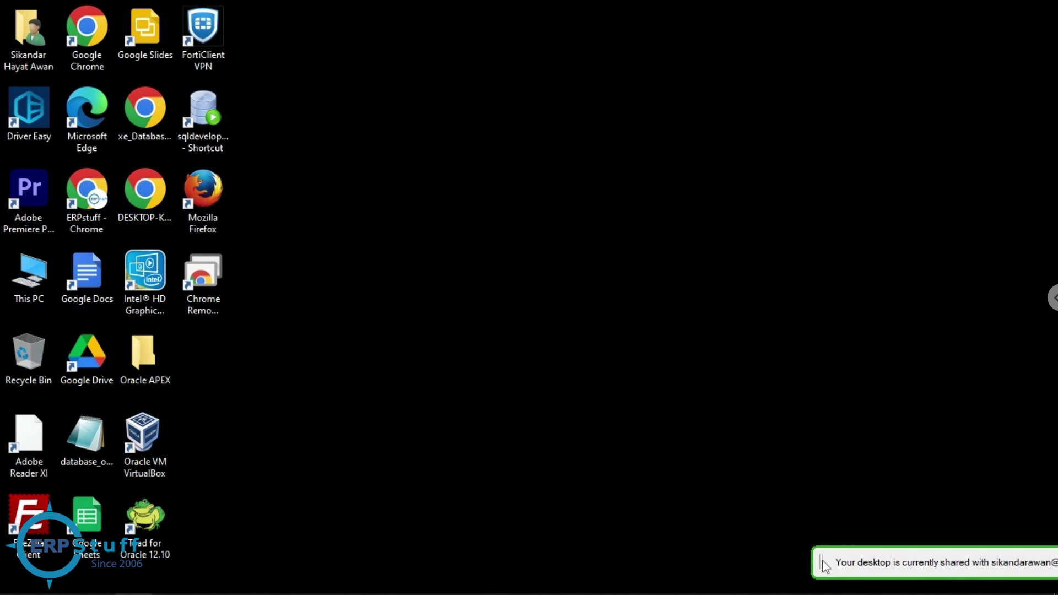
Dock the sharing notice at the right edge, open and close Start, and reopen session options
left_click_drag(856, 538, 1036, 453)
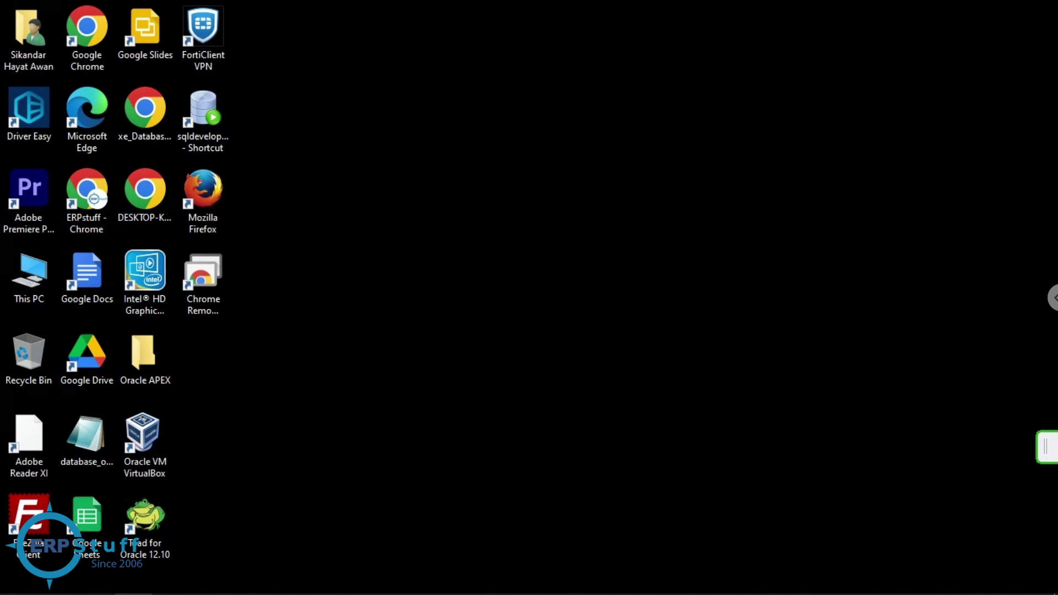
key("super")
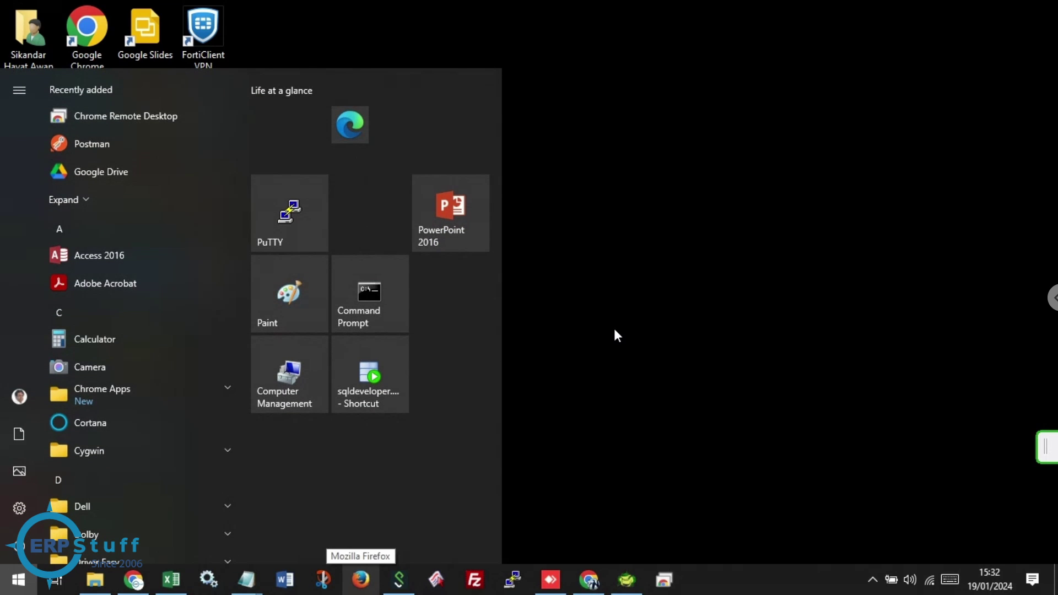
key("Escape")
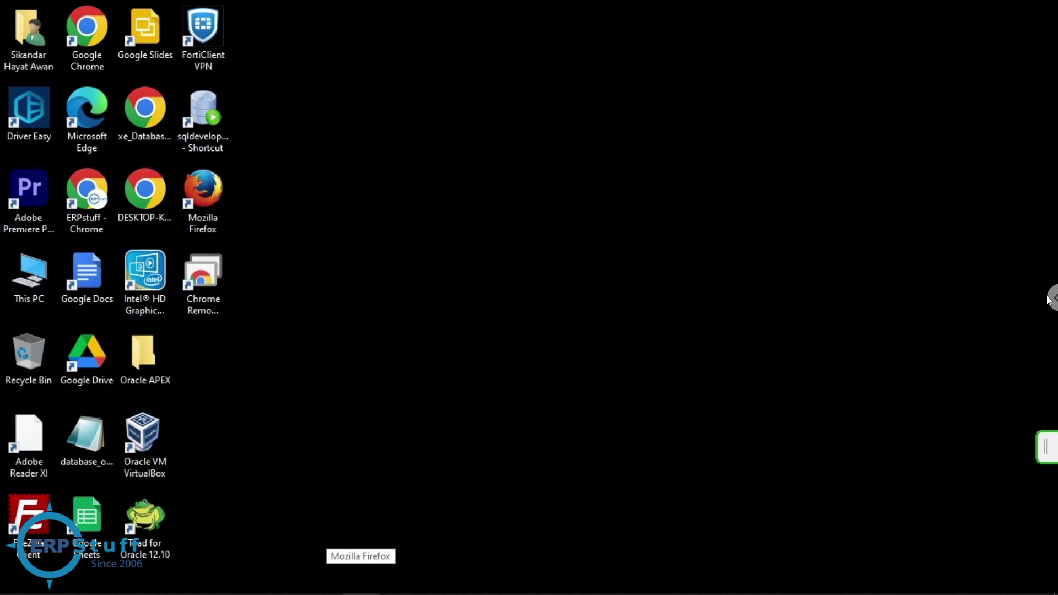
left_click(1050, 299)
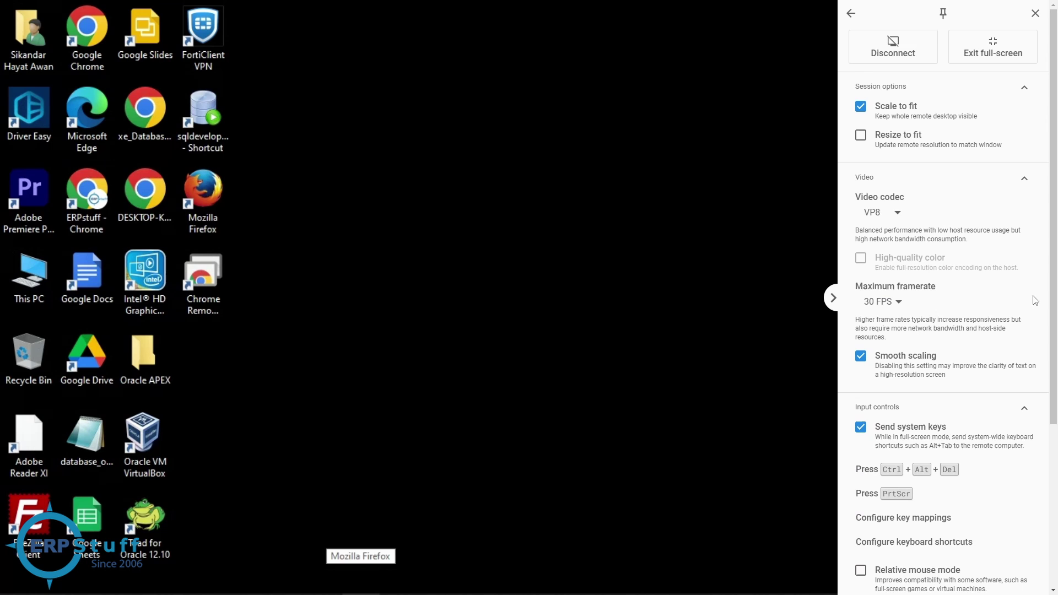
Disconnect the remote support session and dismiss the dimmed overlay
left_click(889, 54)
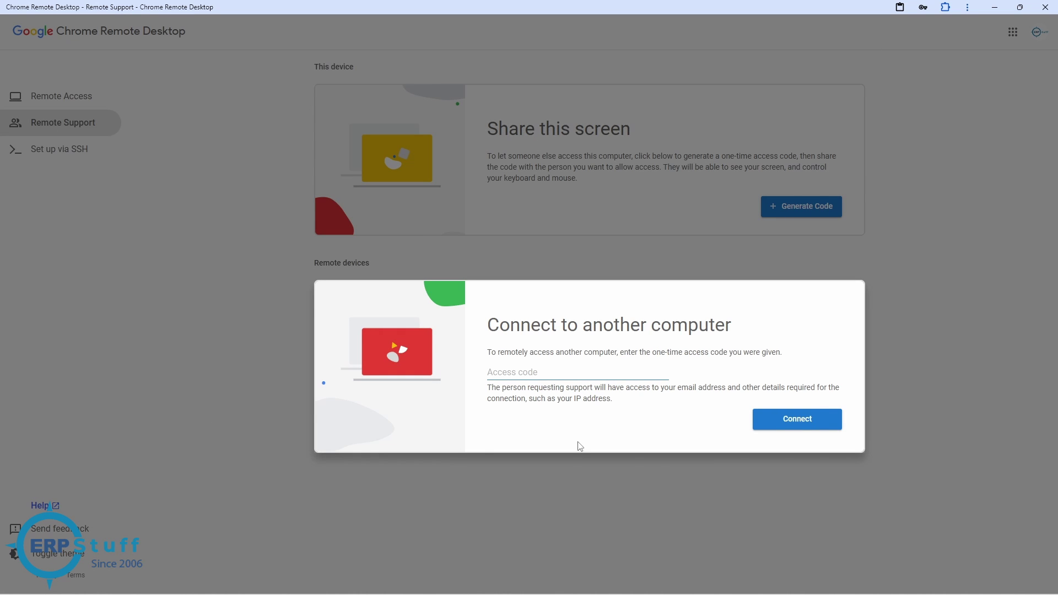
left_click(982, 299)
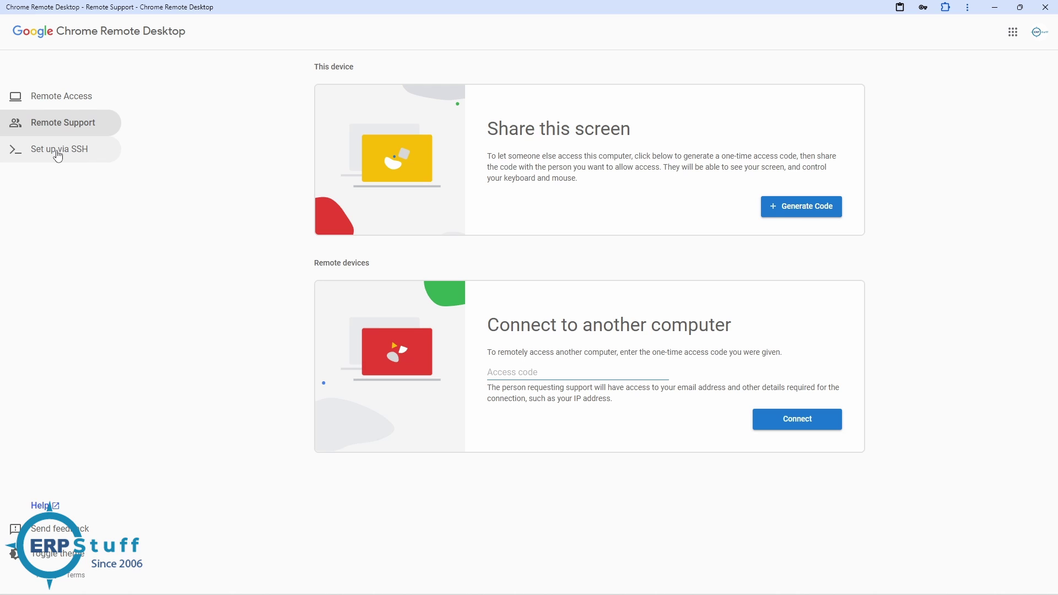
Show the Remote Access device list with the offline ERPSTUFF device and this device Online
left_click(70, 104)
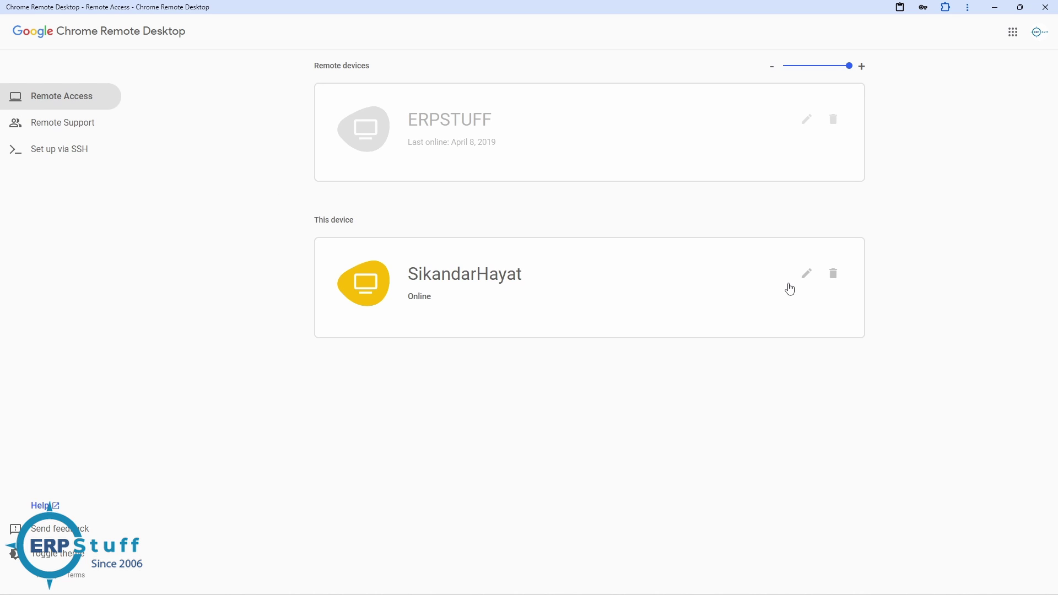